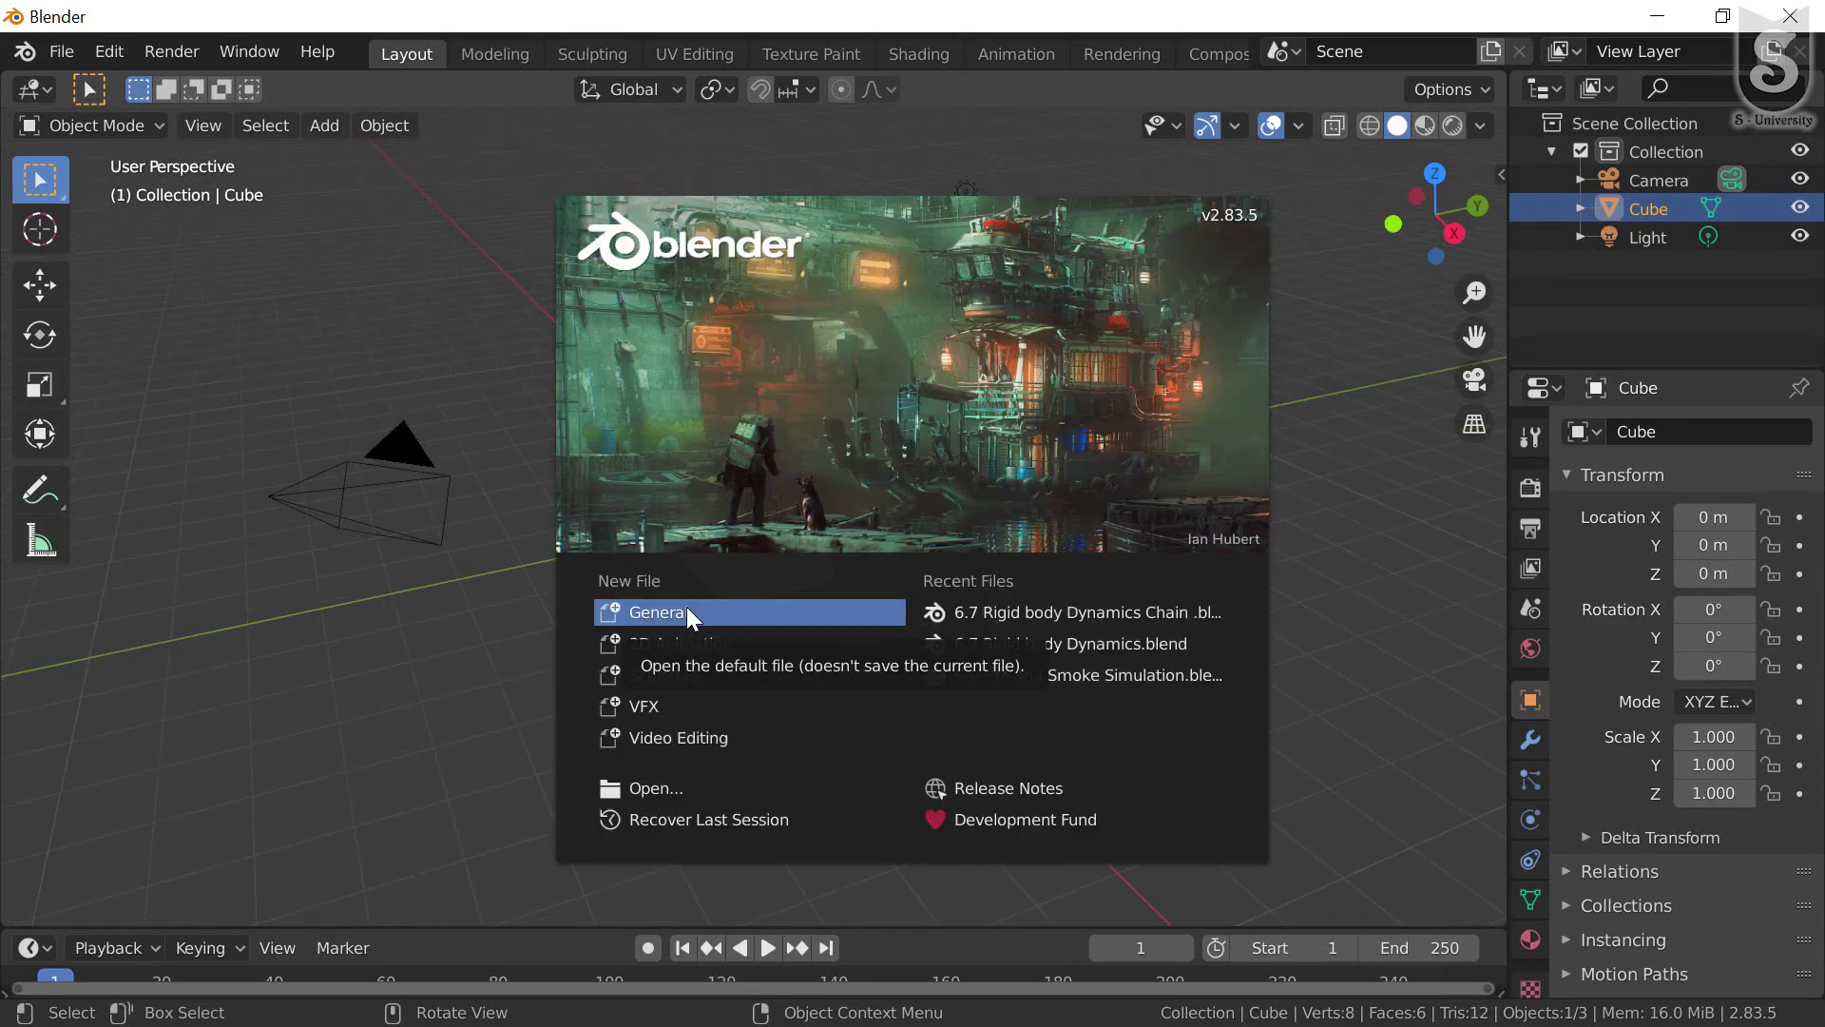
# - Start a General scene and add a ground plane scaled up to 6.887
pyautogui.click(688, 613)
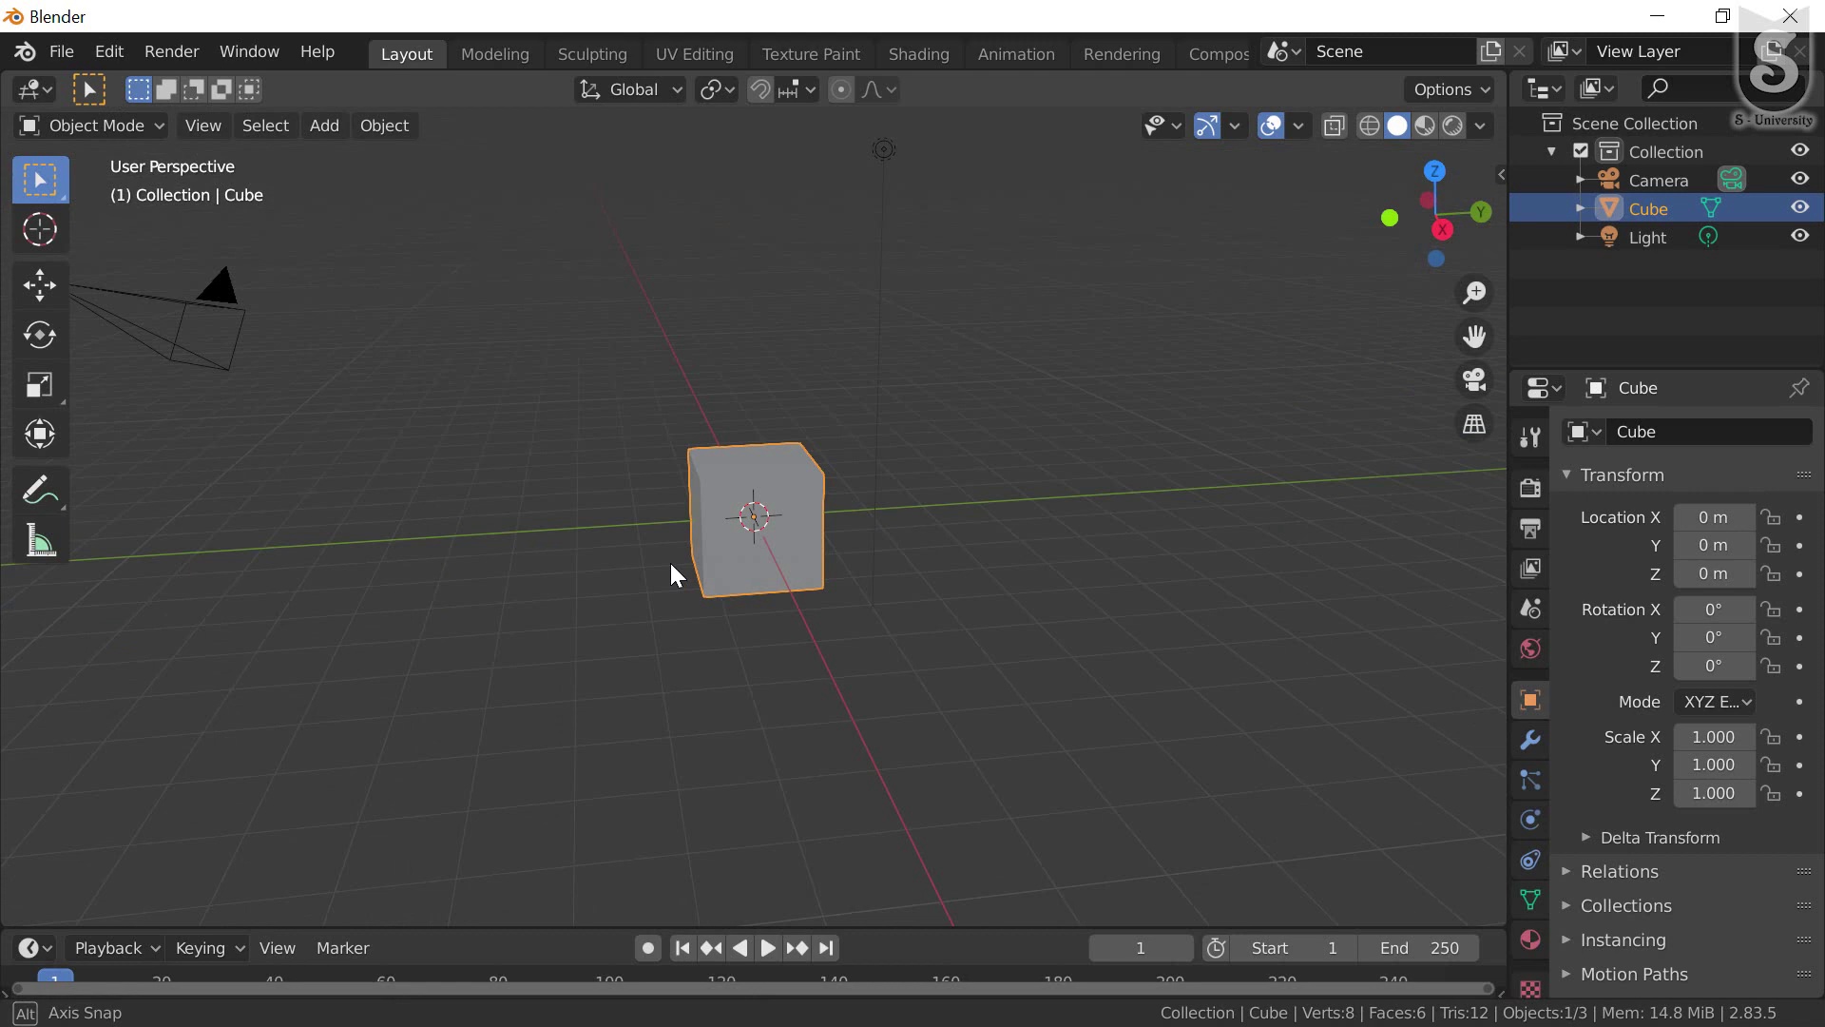
pyautogui.hotkey('shift', 'a')
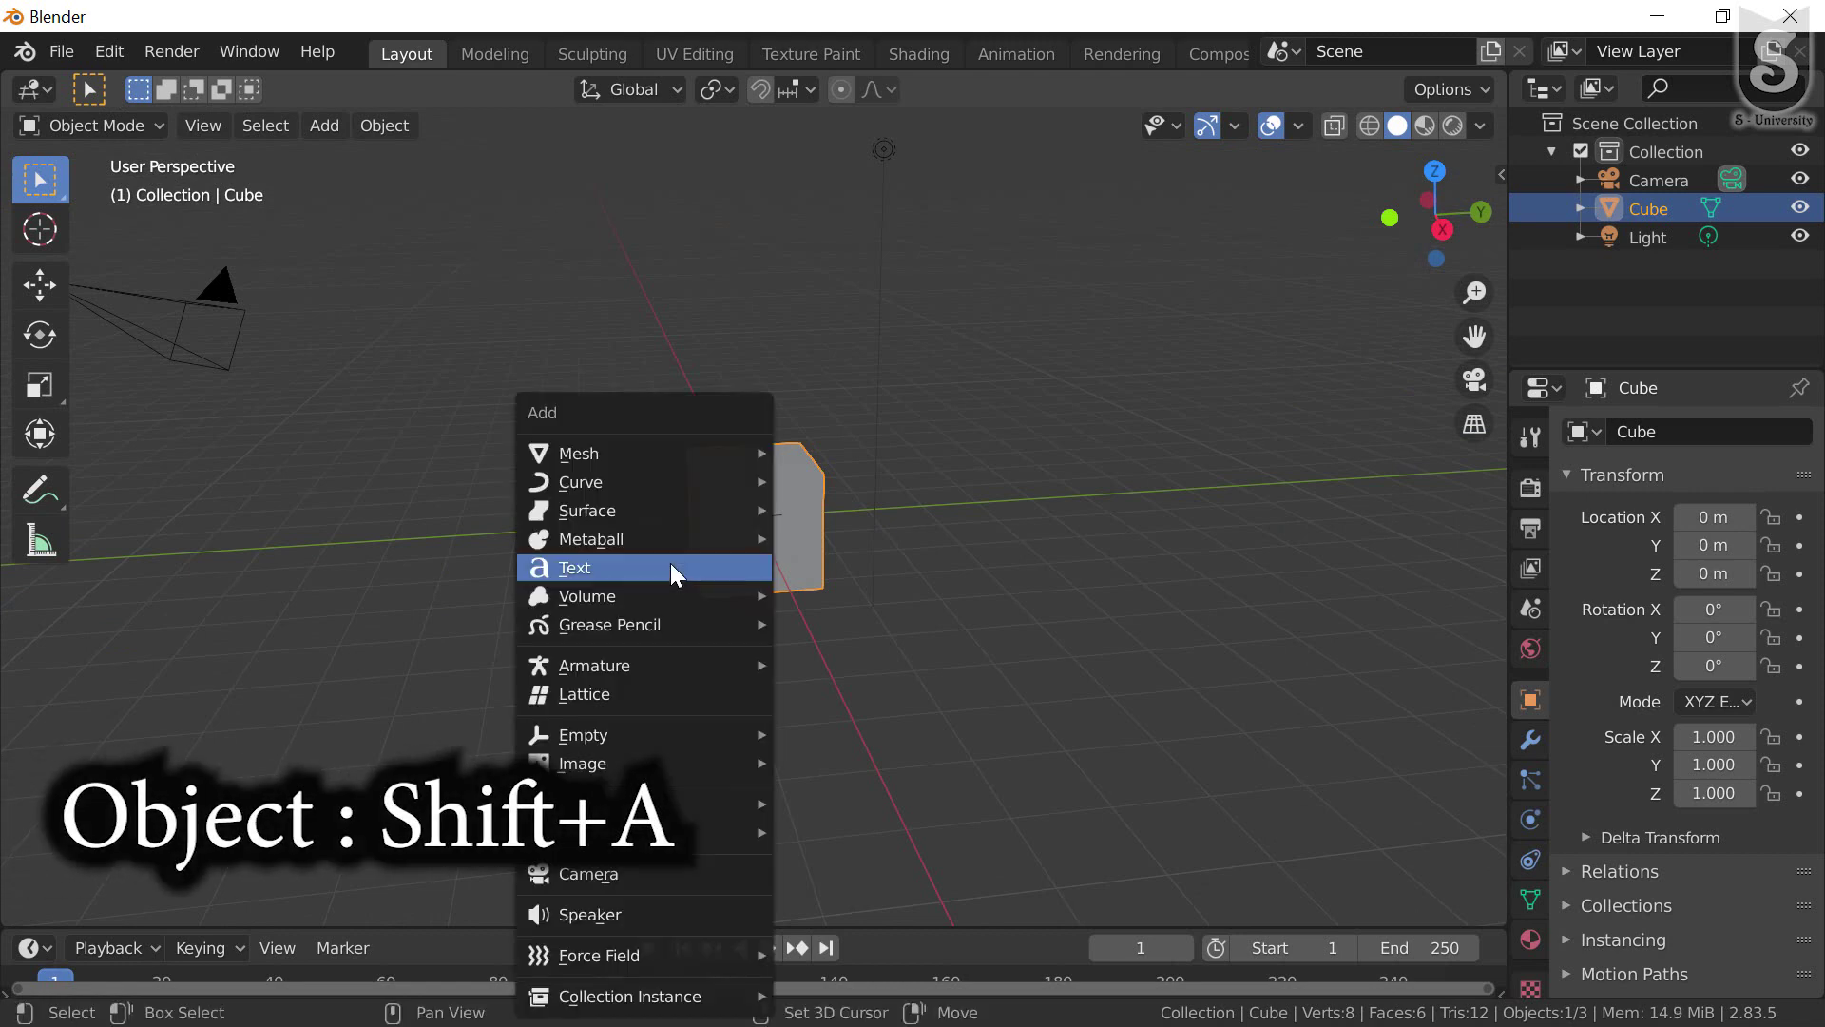
pyautogui.click(670, 565)
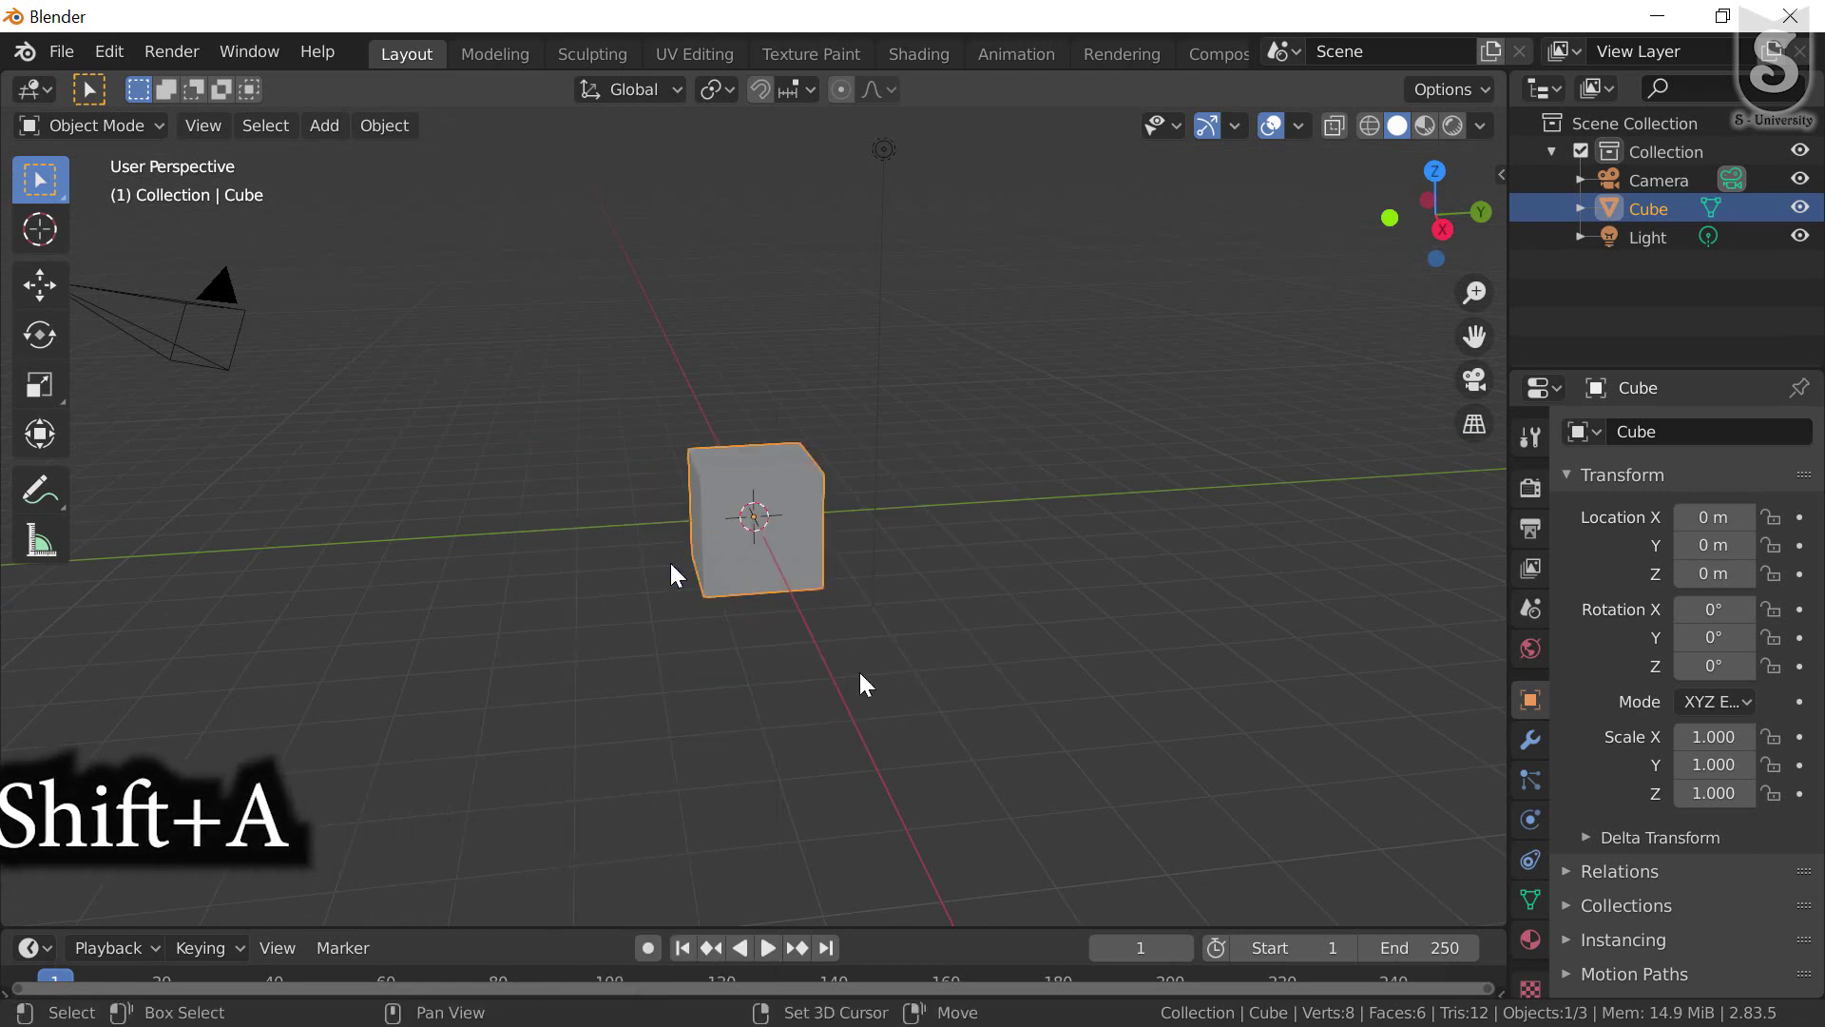
pyautogui.press('s')
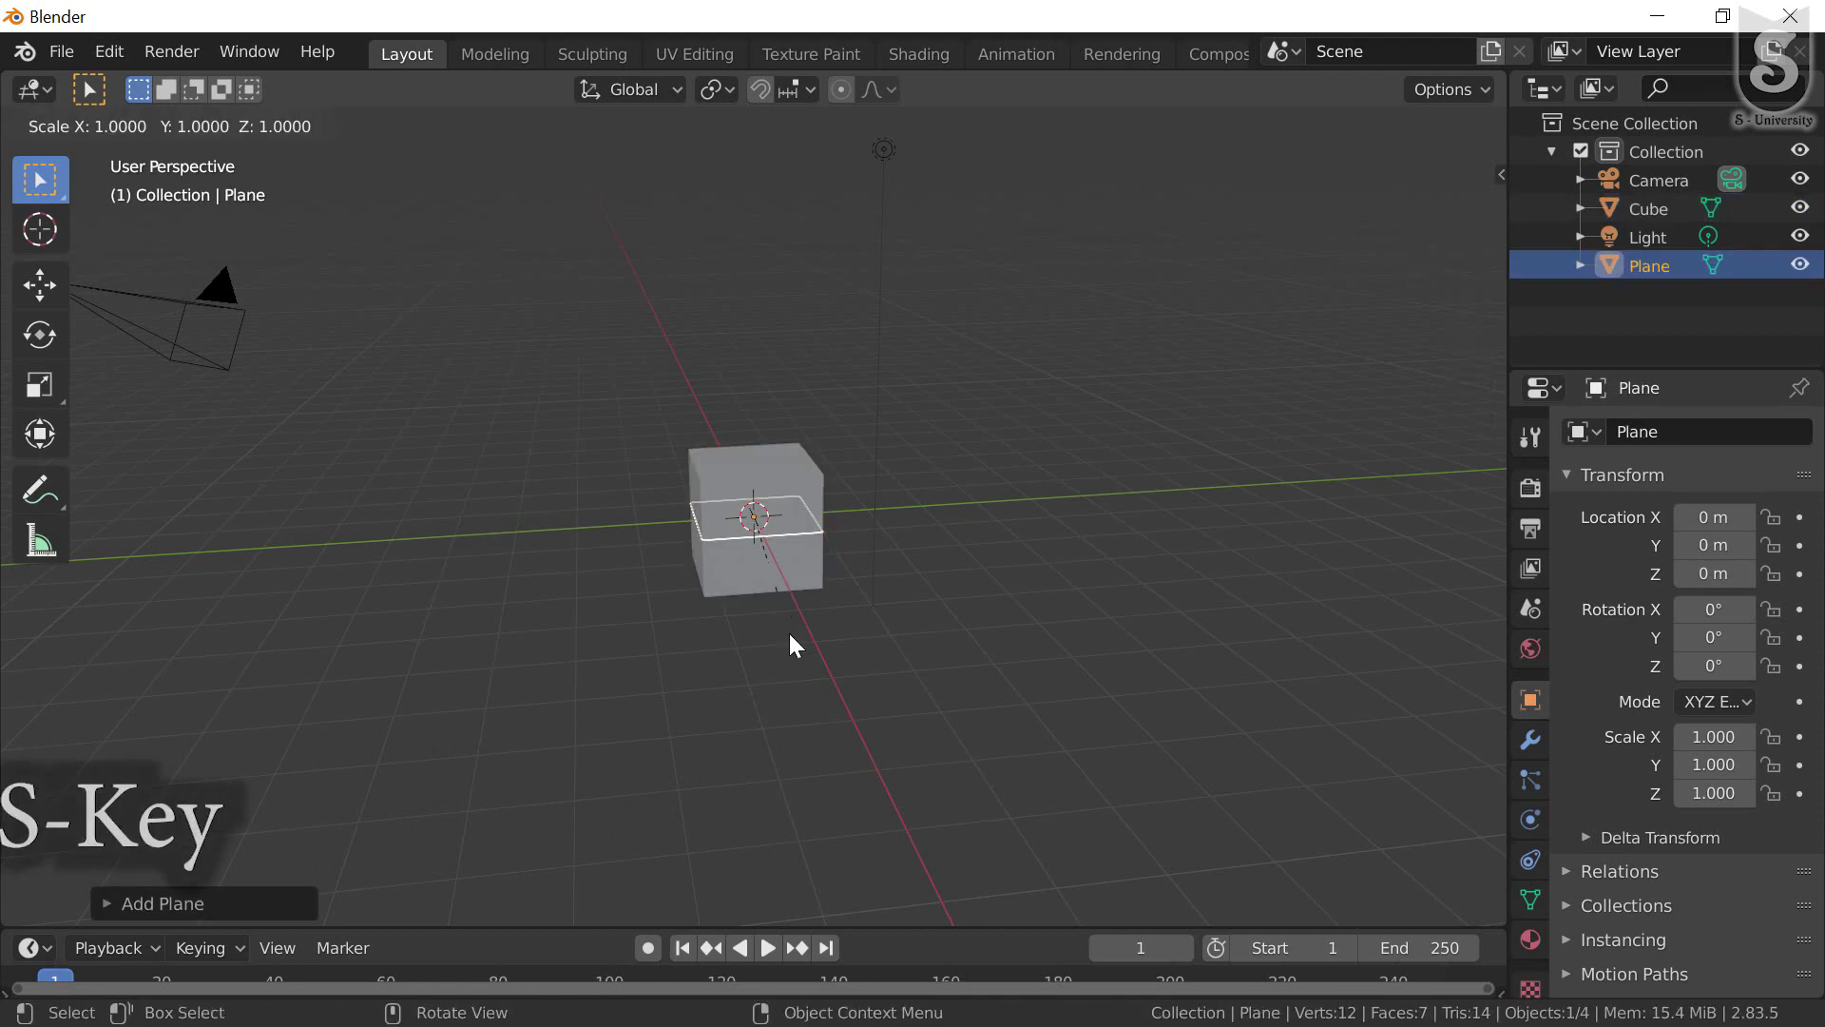
pyautogui.click(1253, 157)
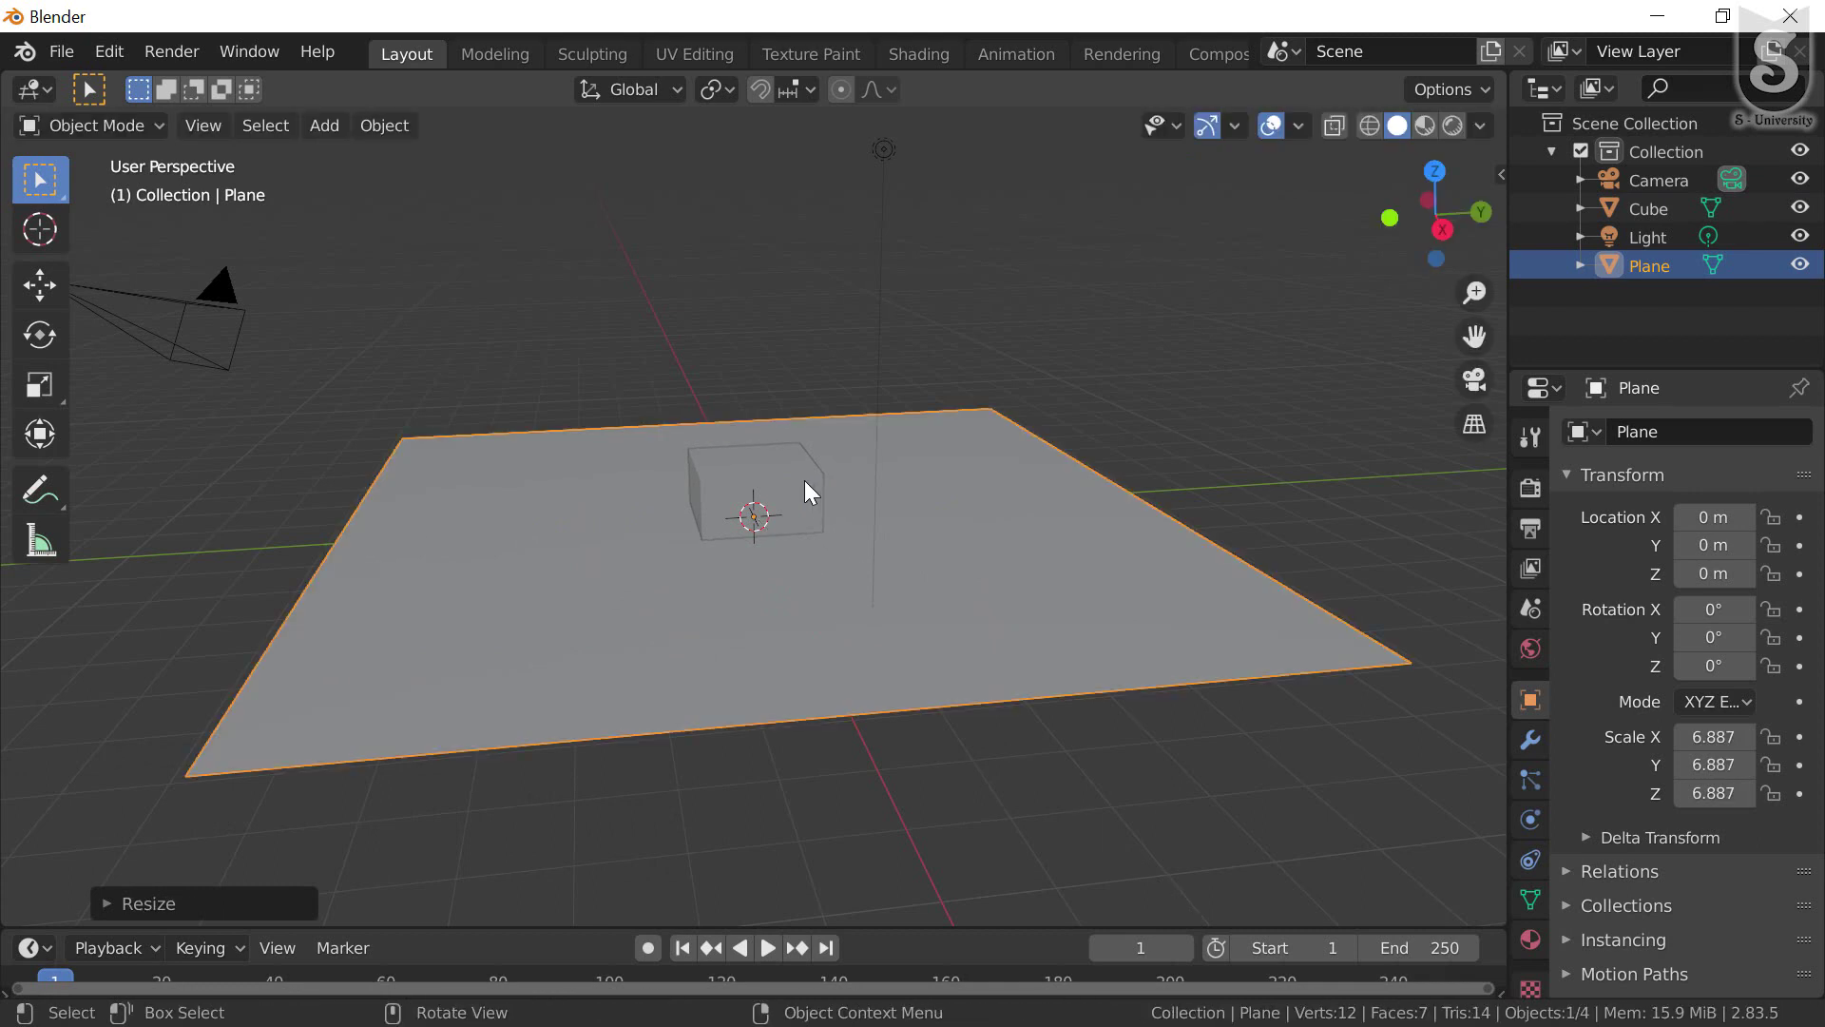
# - Raise the cube vertically to Z 0.985 so it sits on the plane
pyautogui.click(808, 569)
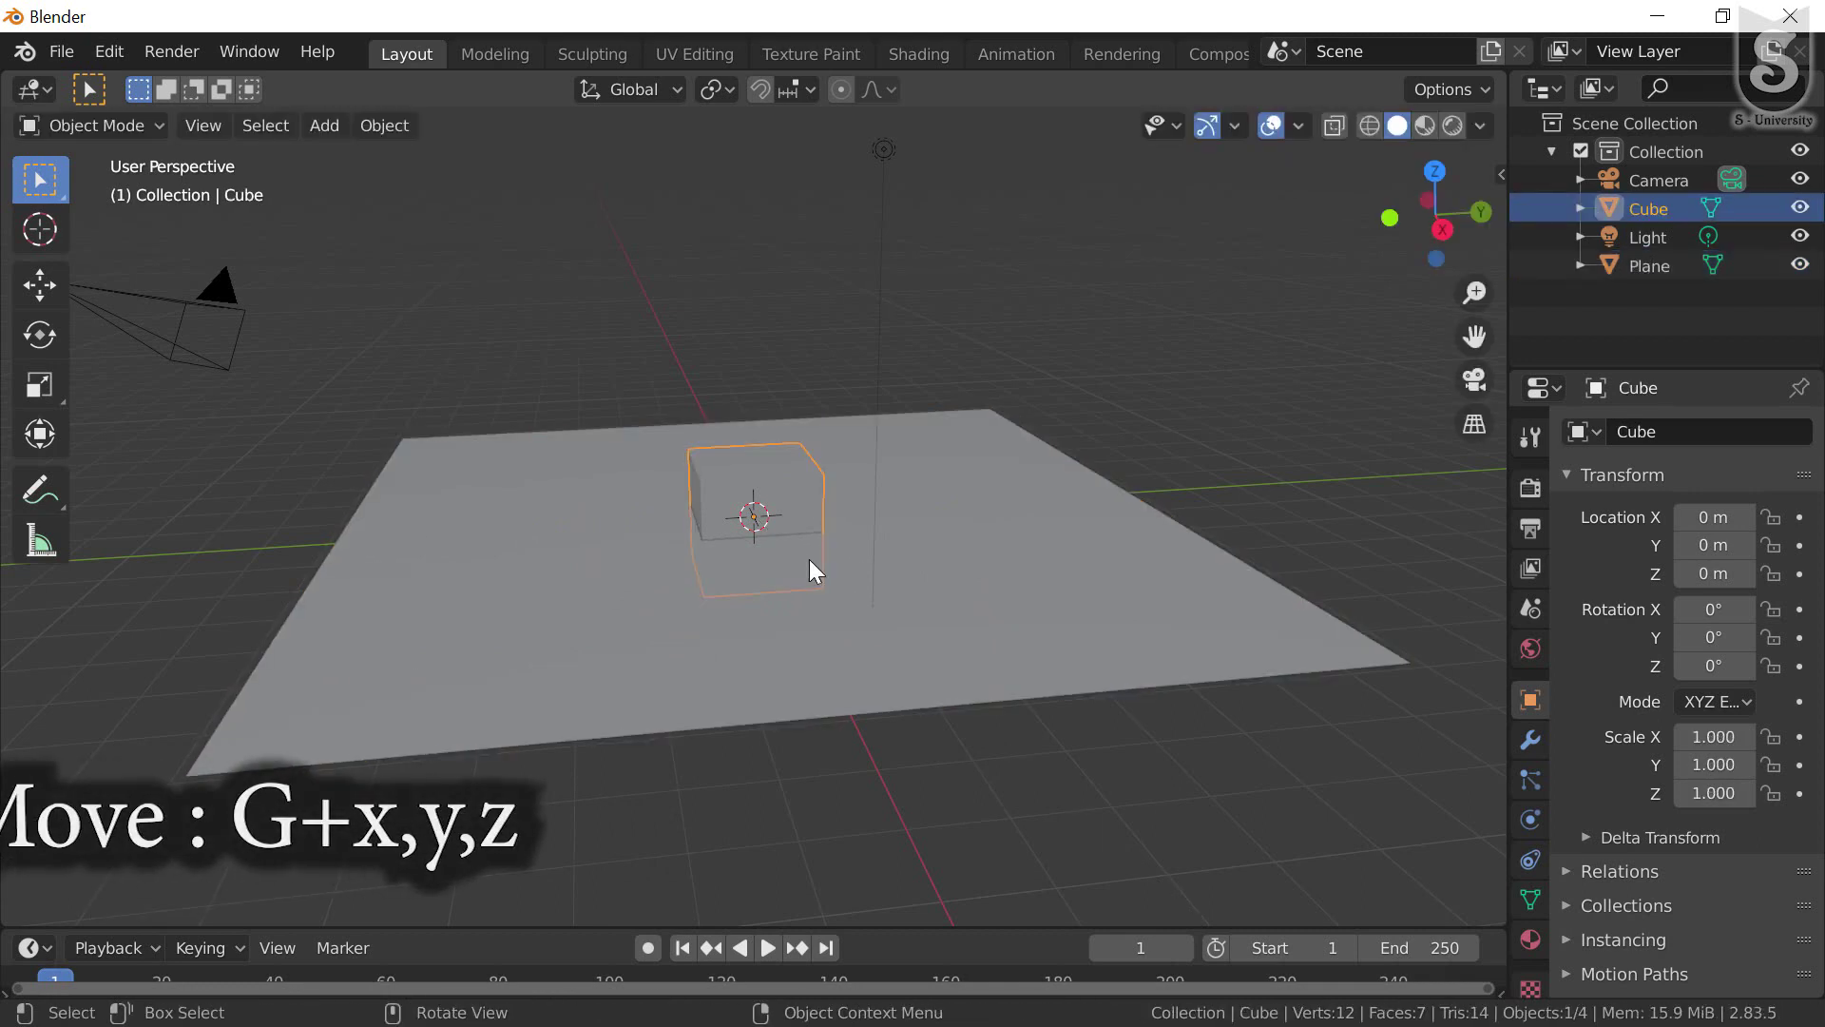
pyautogui.press('g')
pyautogui.press('z')
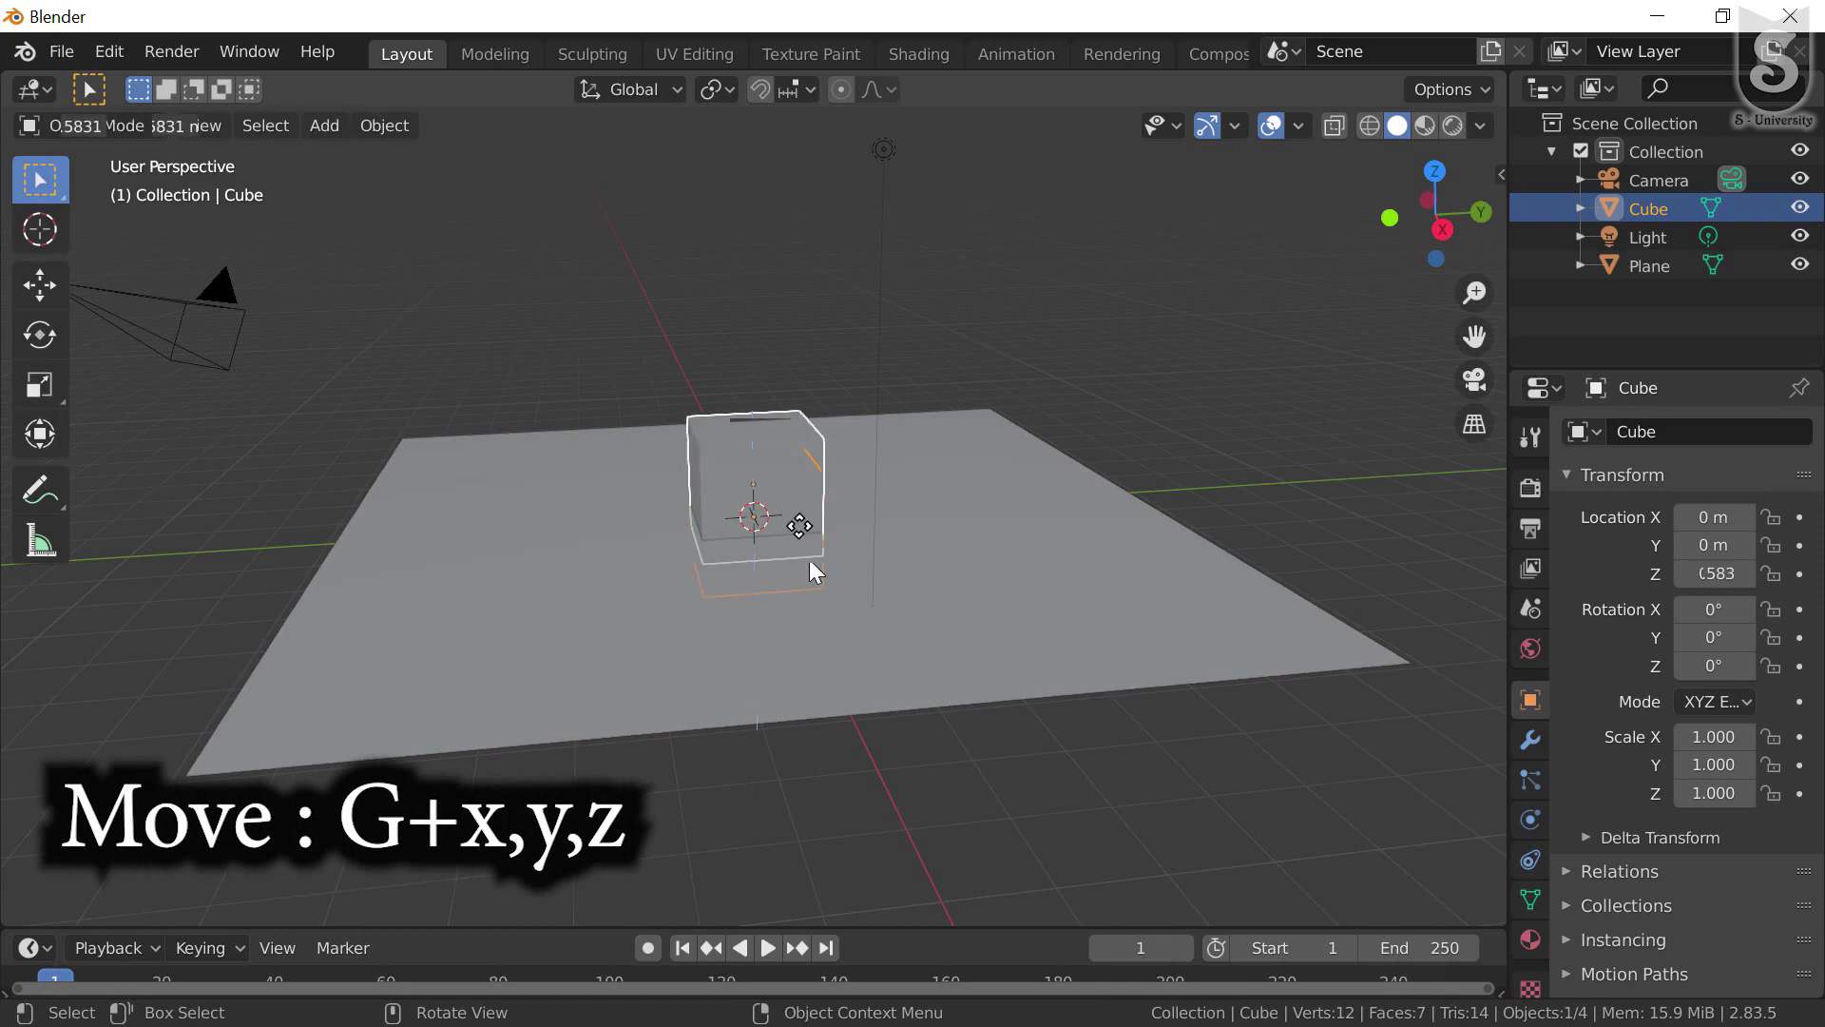
pyautogui.click(798, 504)
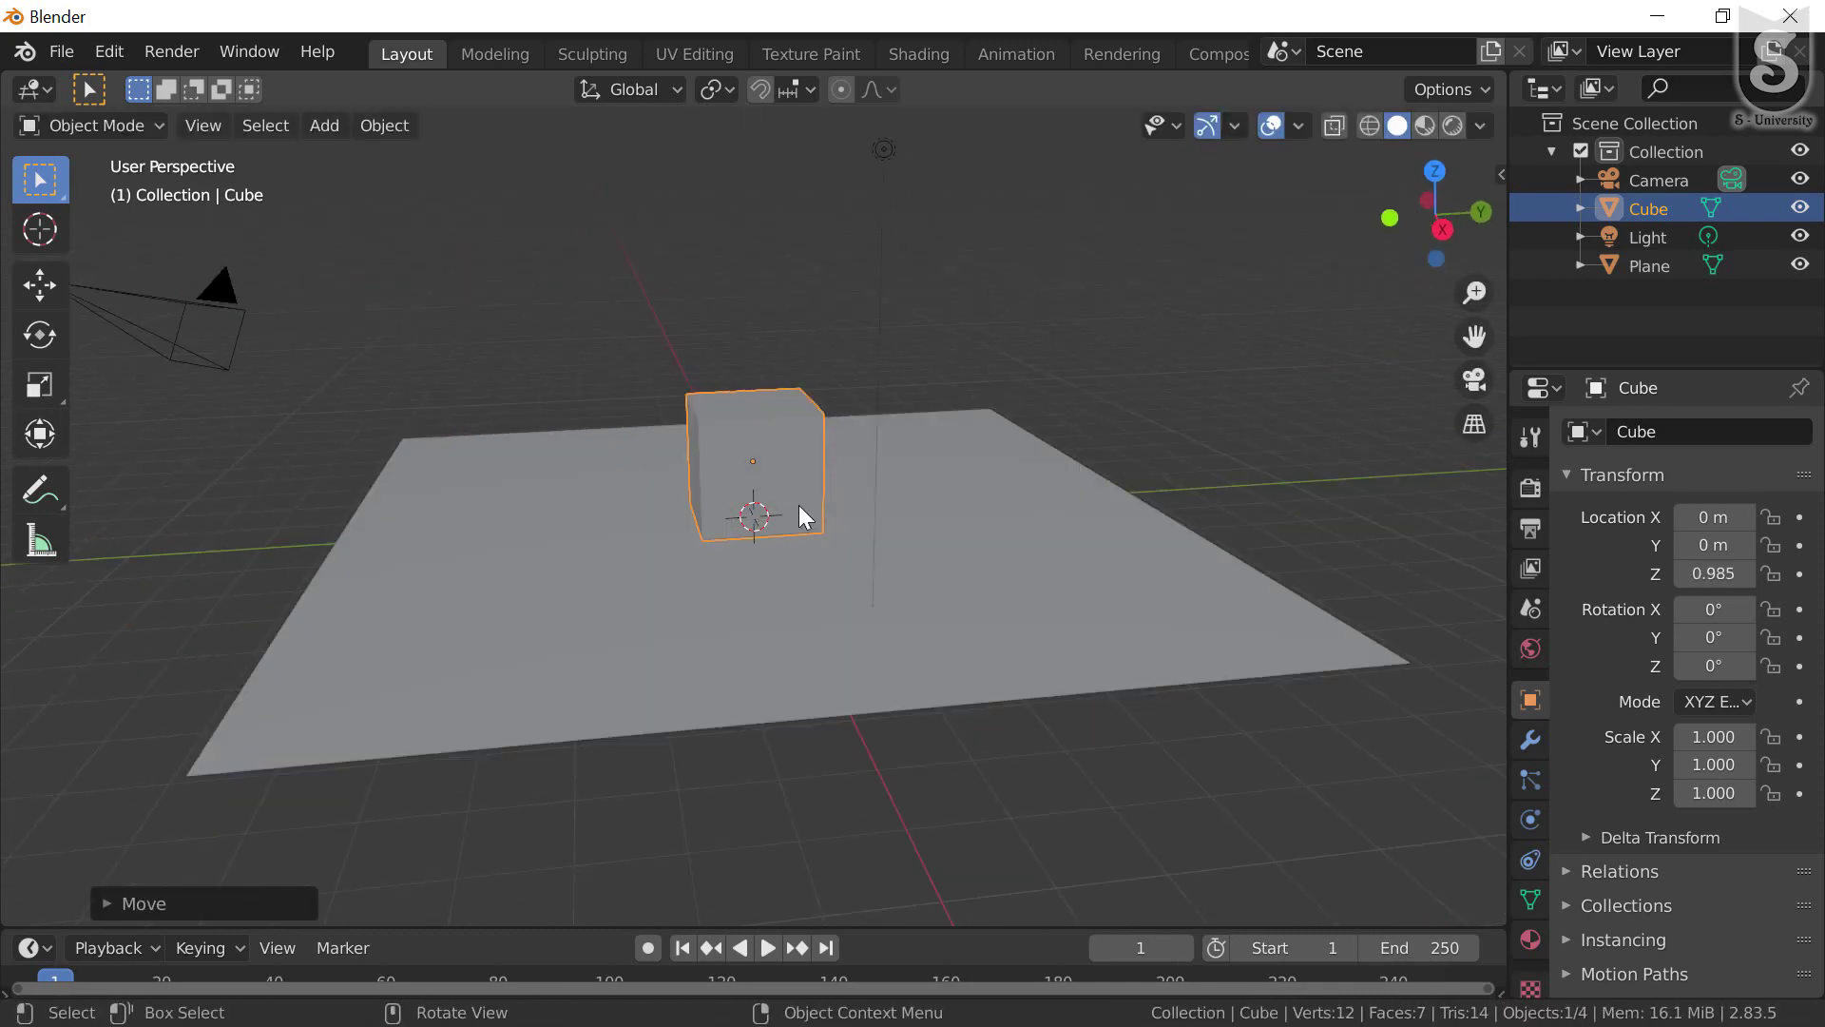
pyautogui.moveTo(798, 504)
pyautogui.mouseDown(button='middle')
pyautogui.moveTo(618, 614)
pyautogui.moveTo(625, 635)
pyautogui.mouseUp(button='middle')
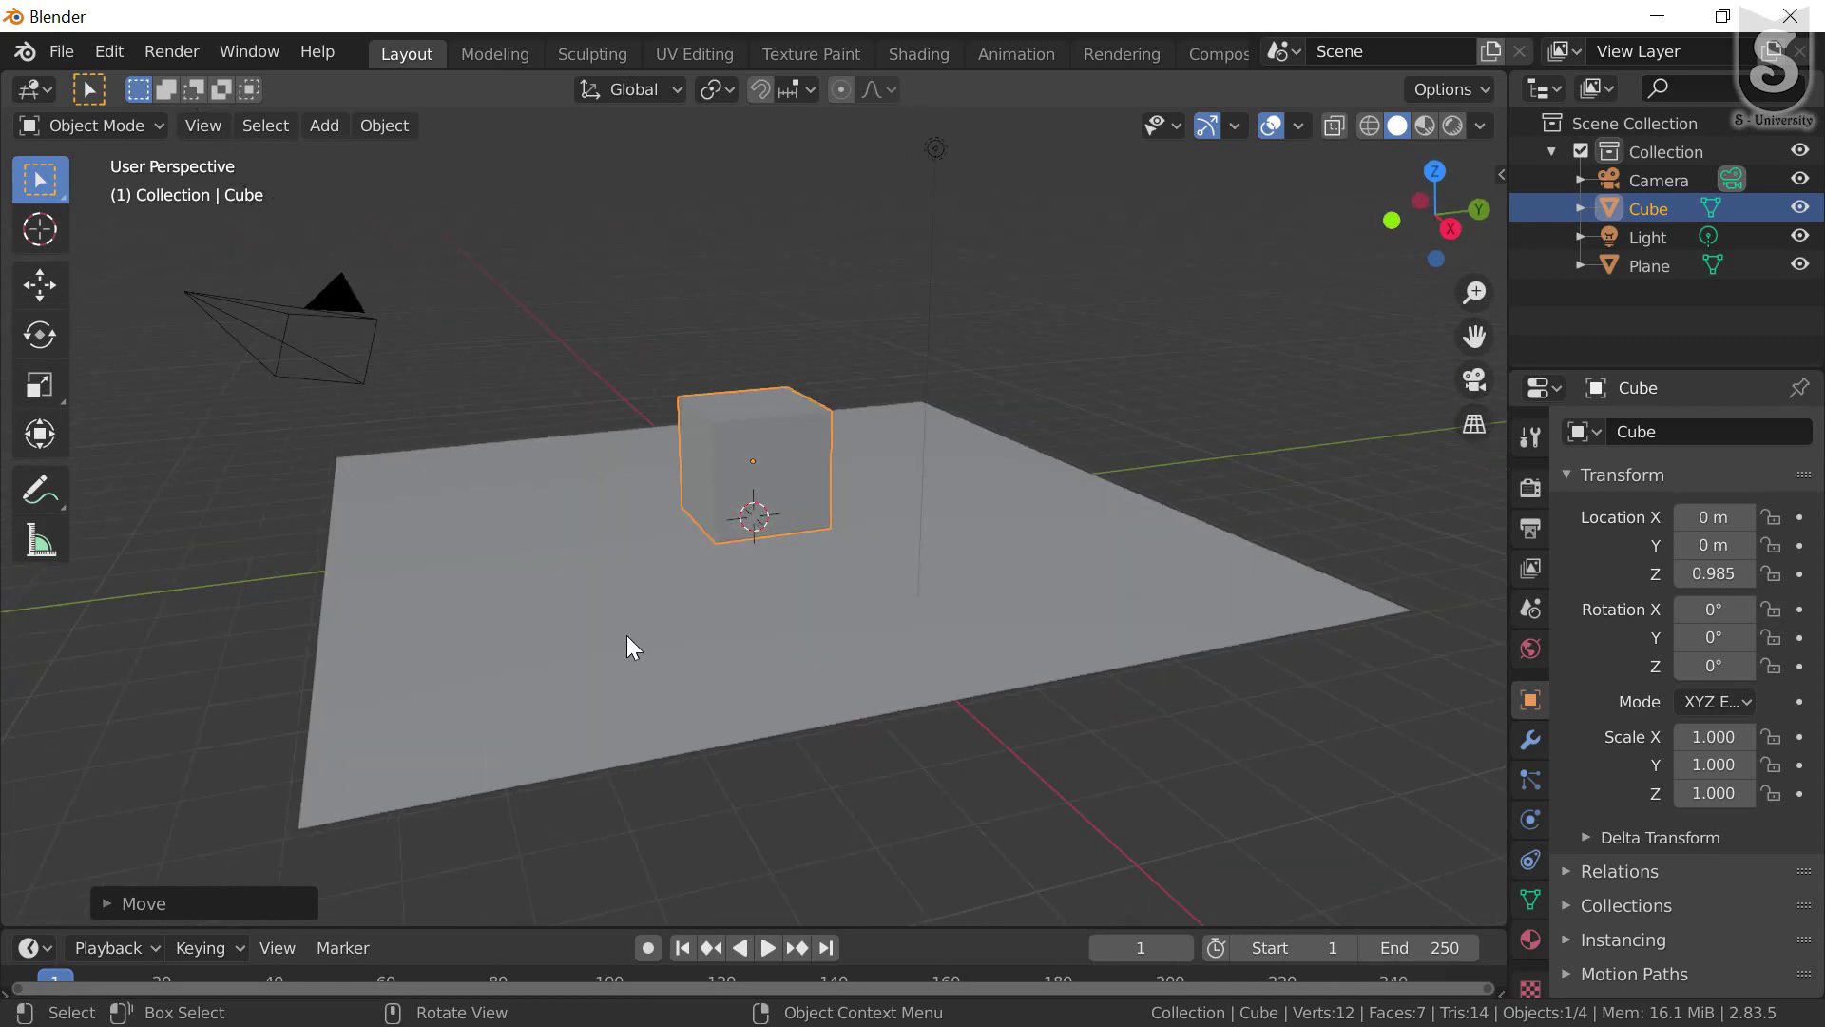
# - Add a Suzanne monkey mesh to the scene
pyautogui.hotkey('shift', 'a')
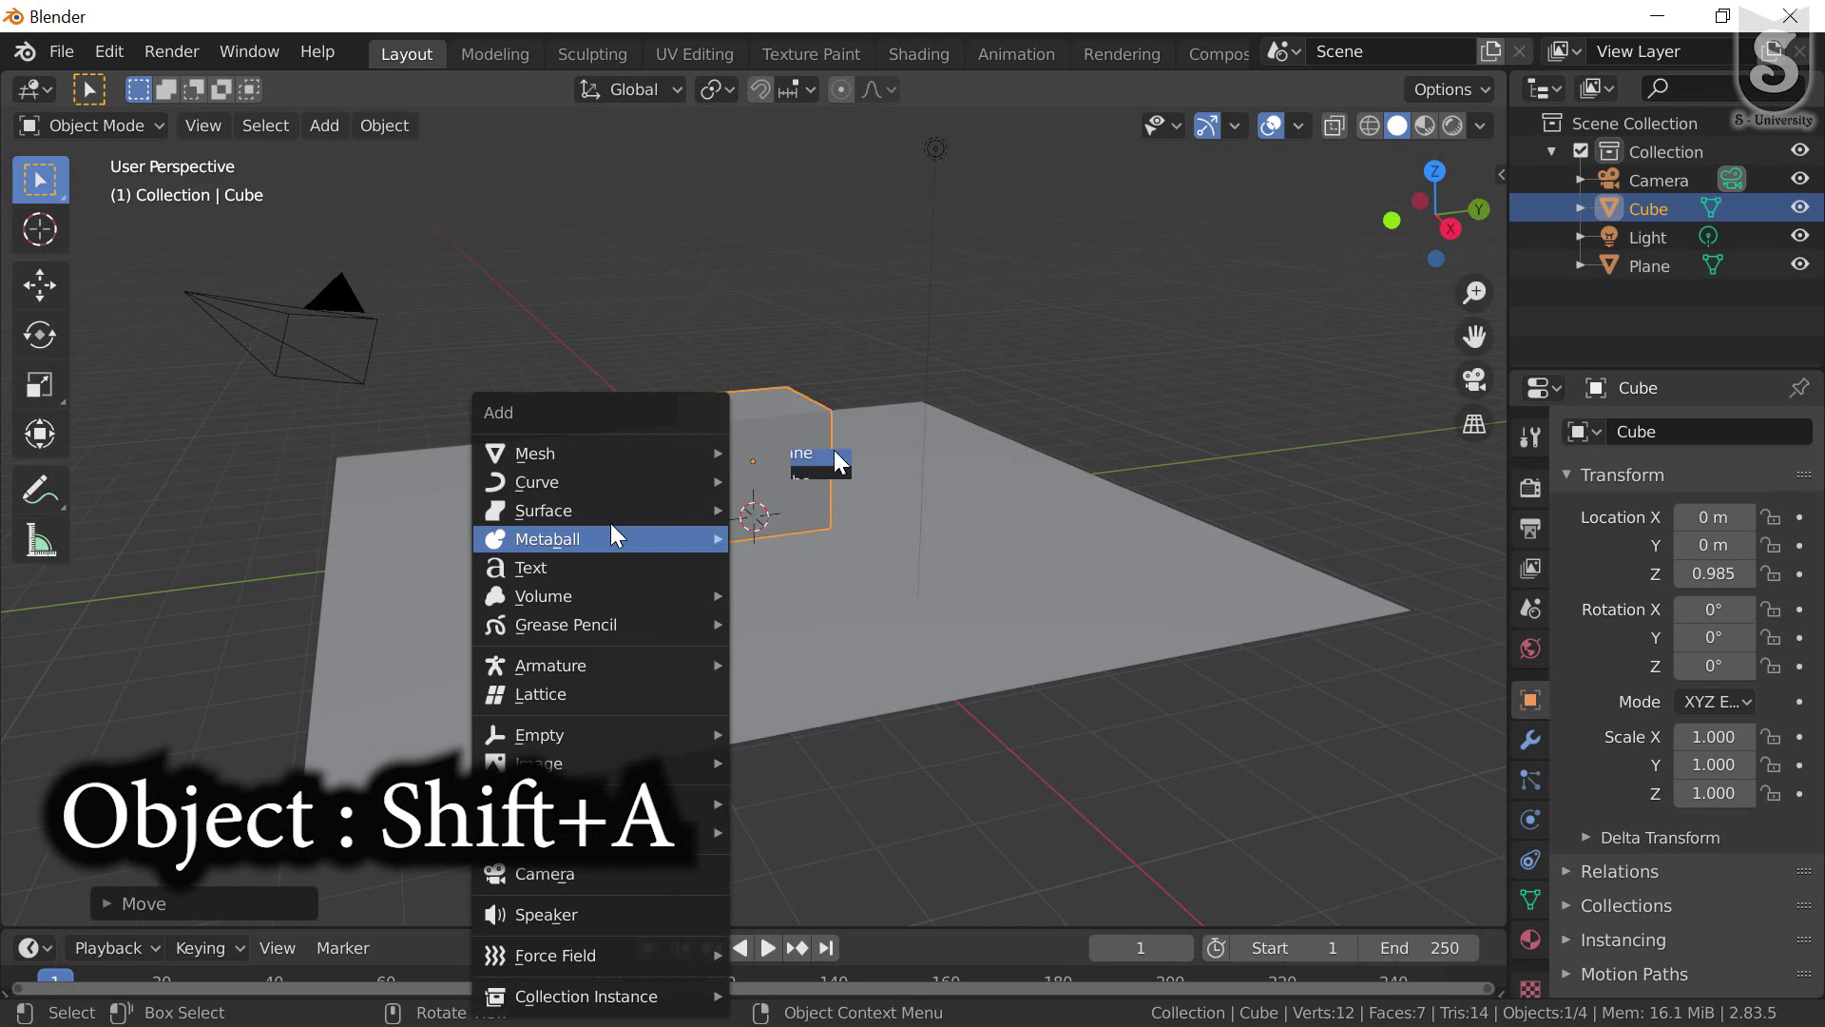
pyautogui.click(825, 665)
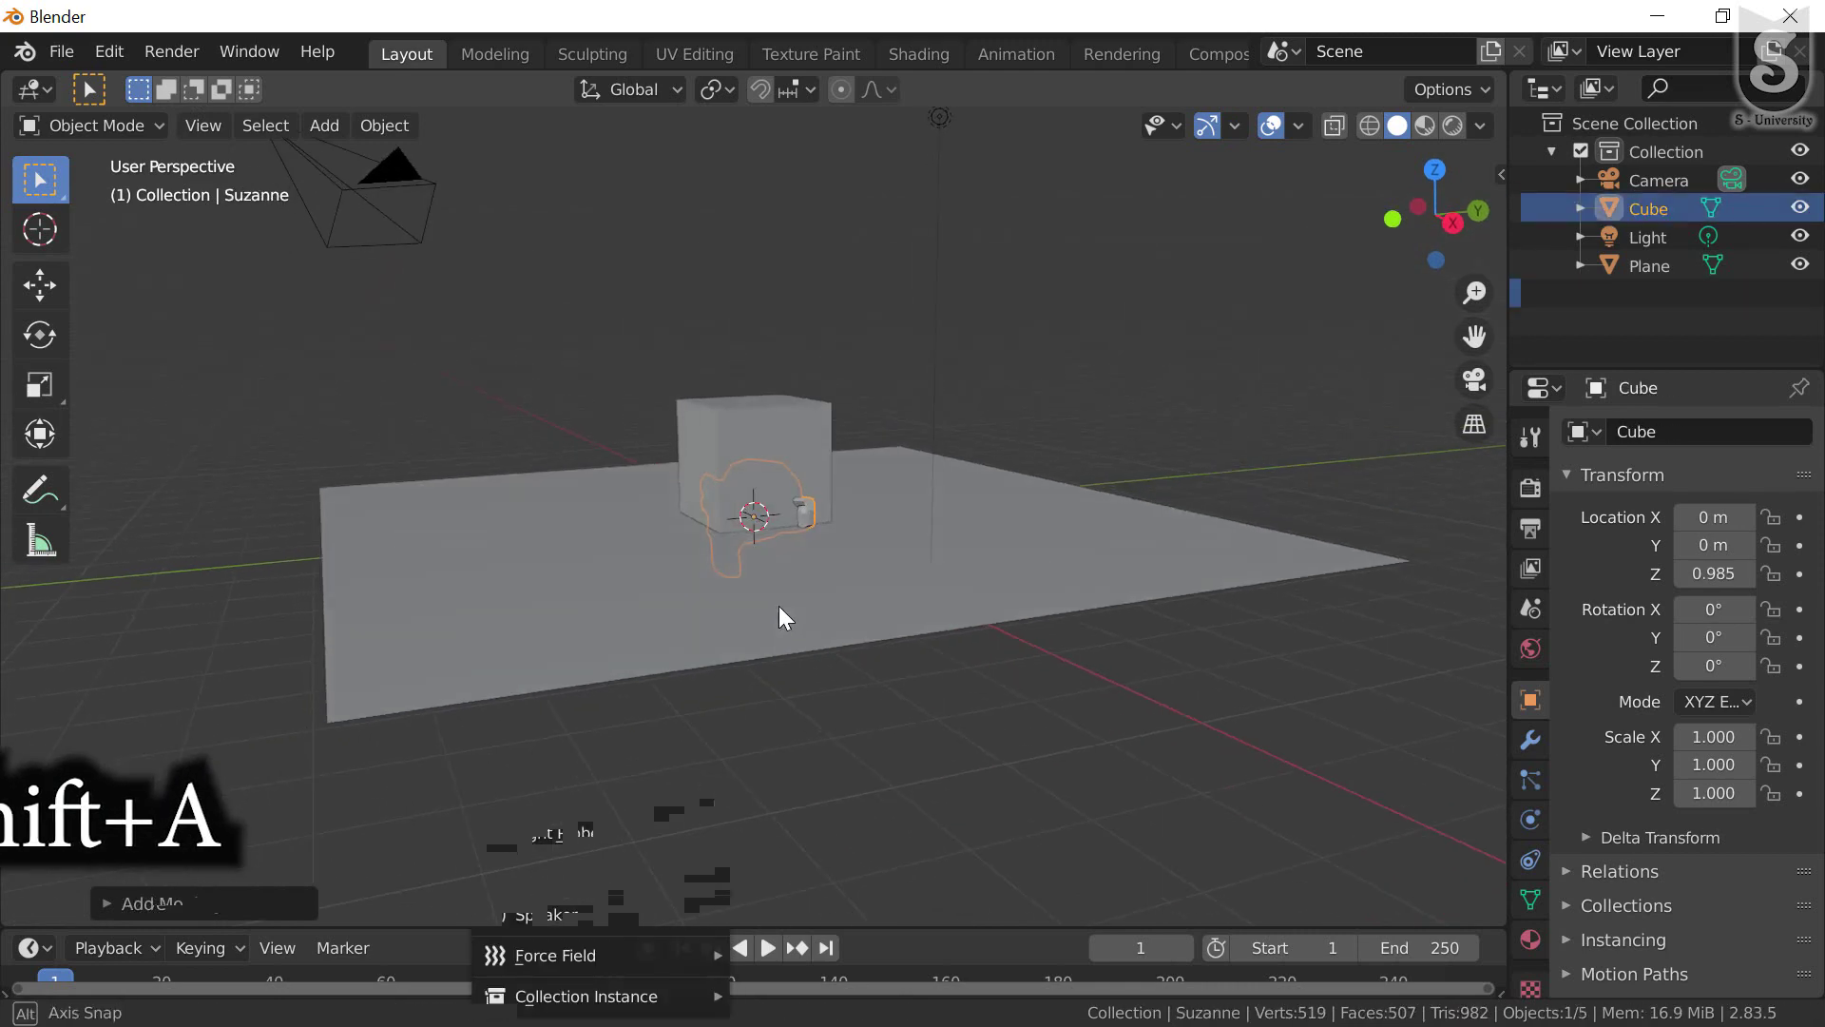
pyautogui.moveTo(779, 618); pyautogui.dragTo(671, 623, button='middle')
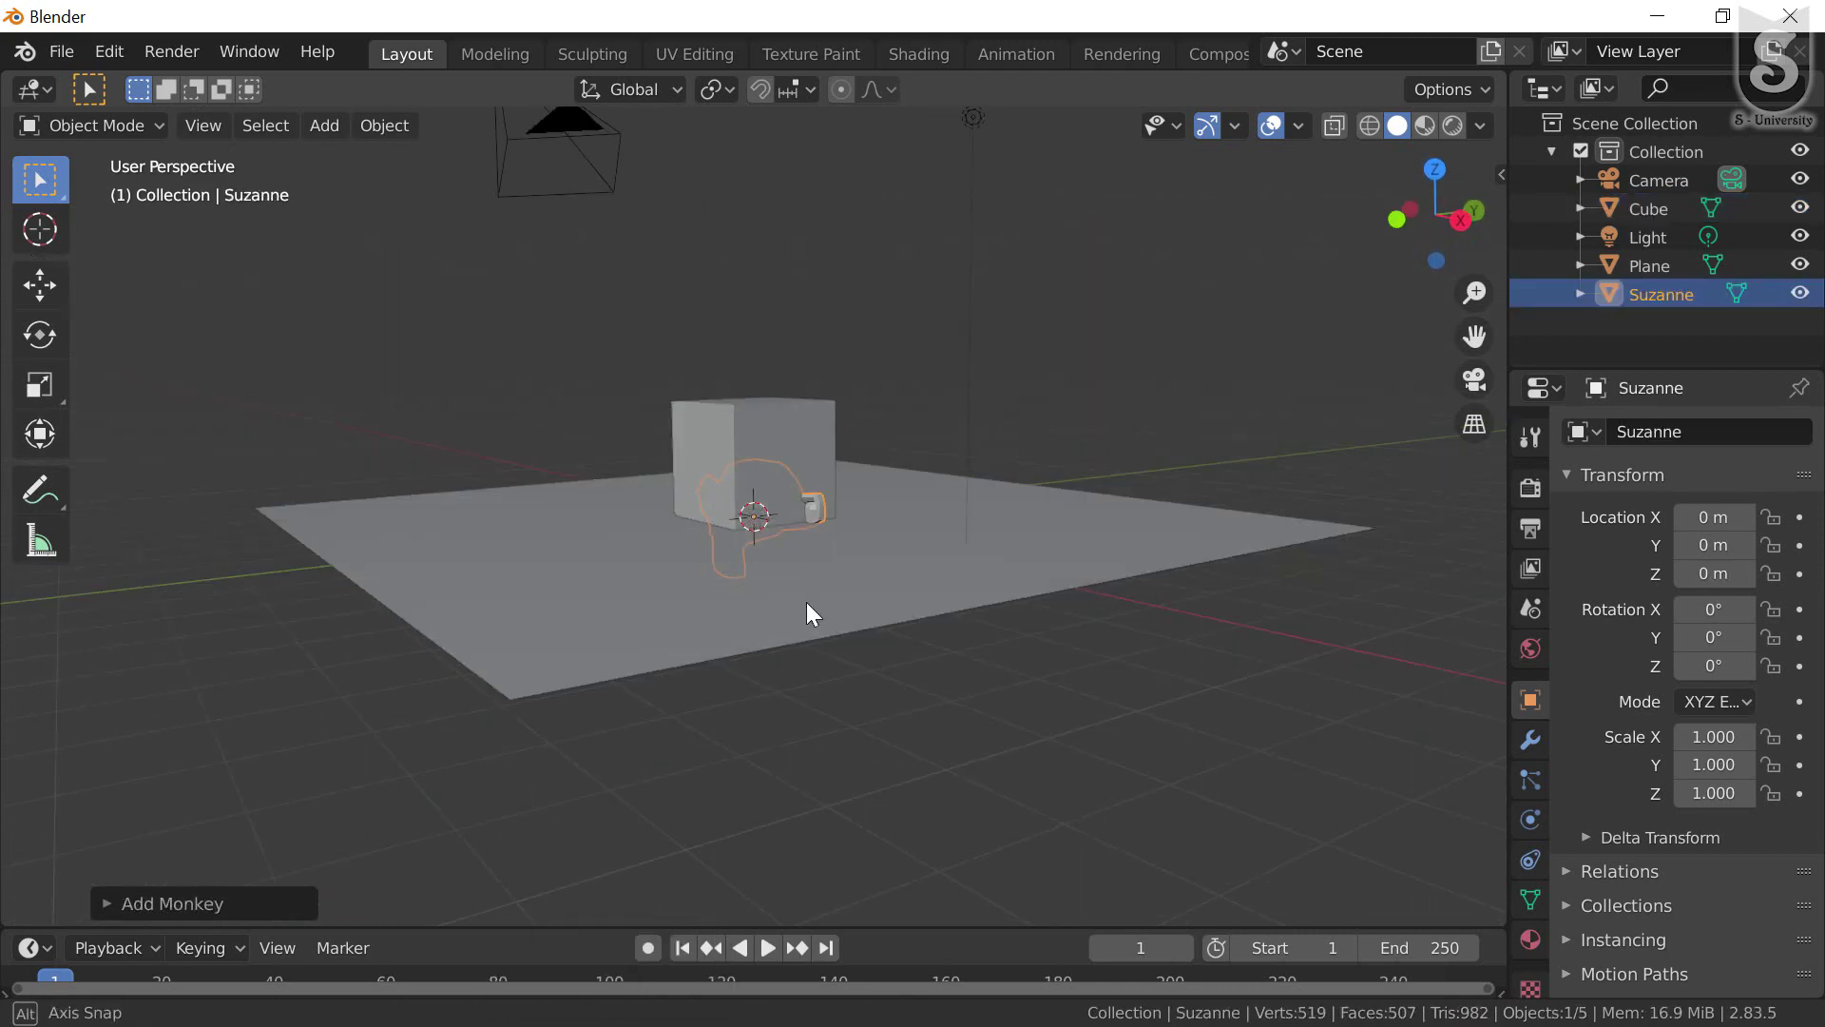
pyautogui.moveTo(806, 601); pyautogui.dragTo(775, 555, button='middle')
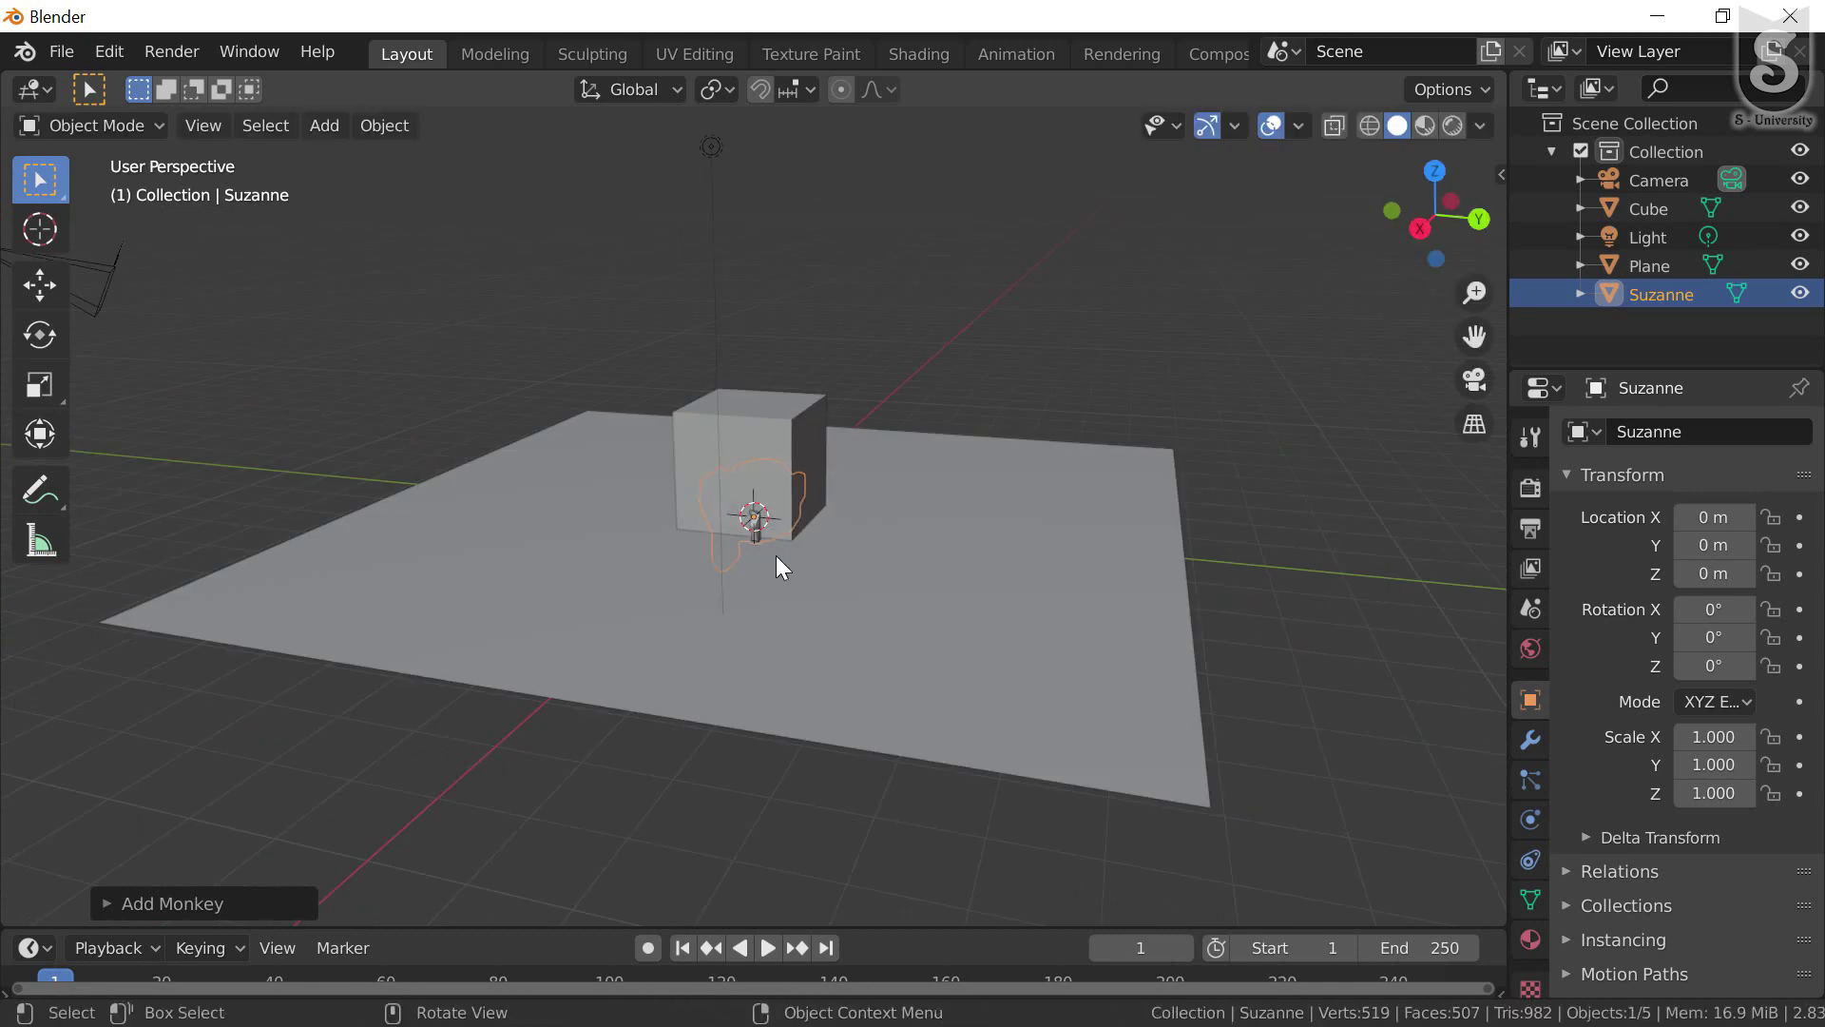
# - Move the monkey beside the cube to Y 5.543 and lift it to Z 0.925
pyautogui.press('g')
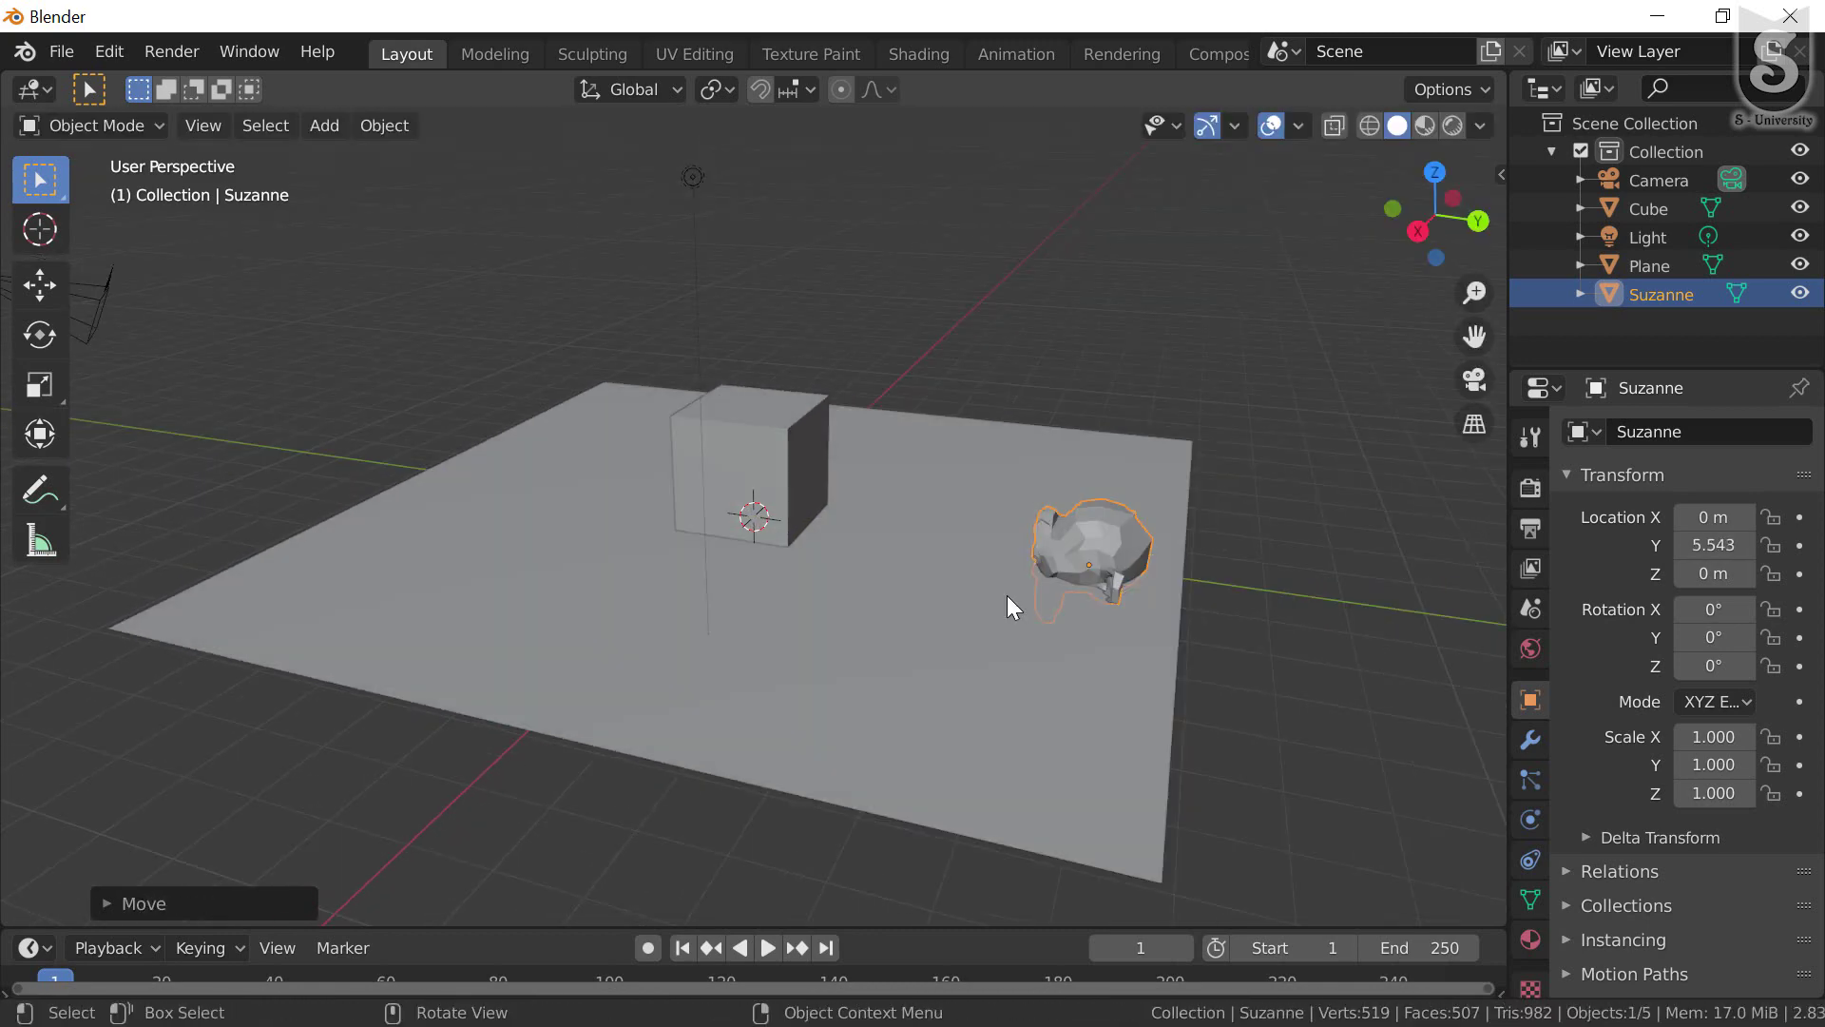
pyautogui.press('g')
pyautogui.press('z')
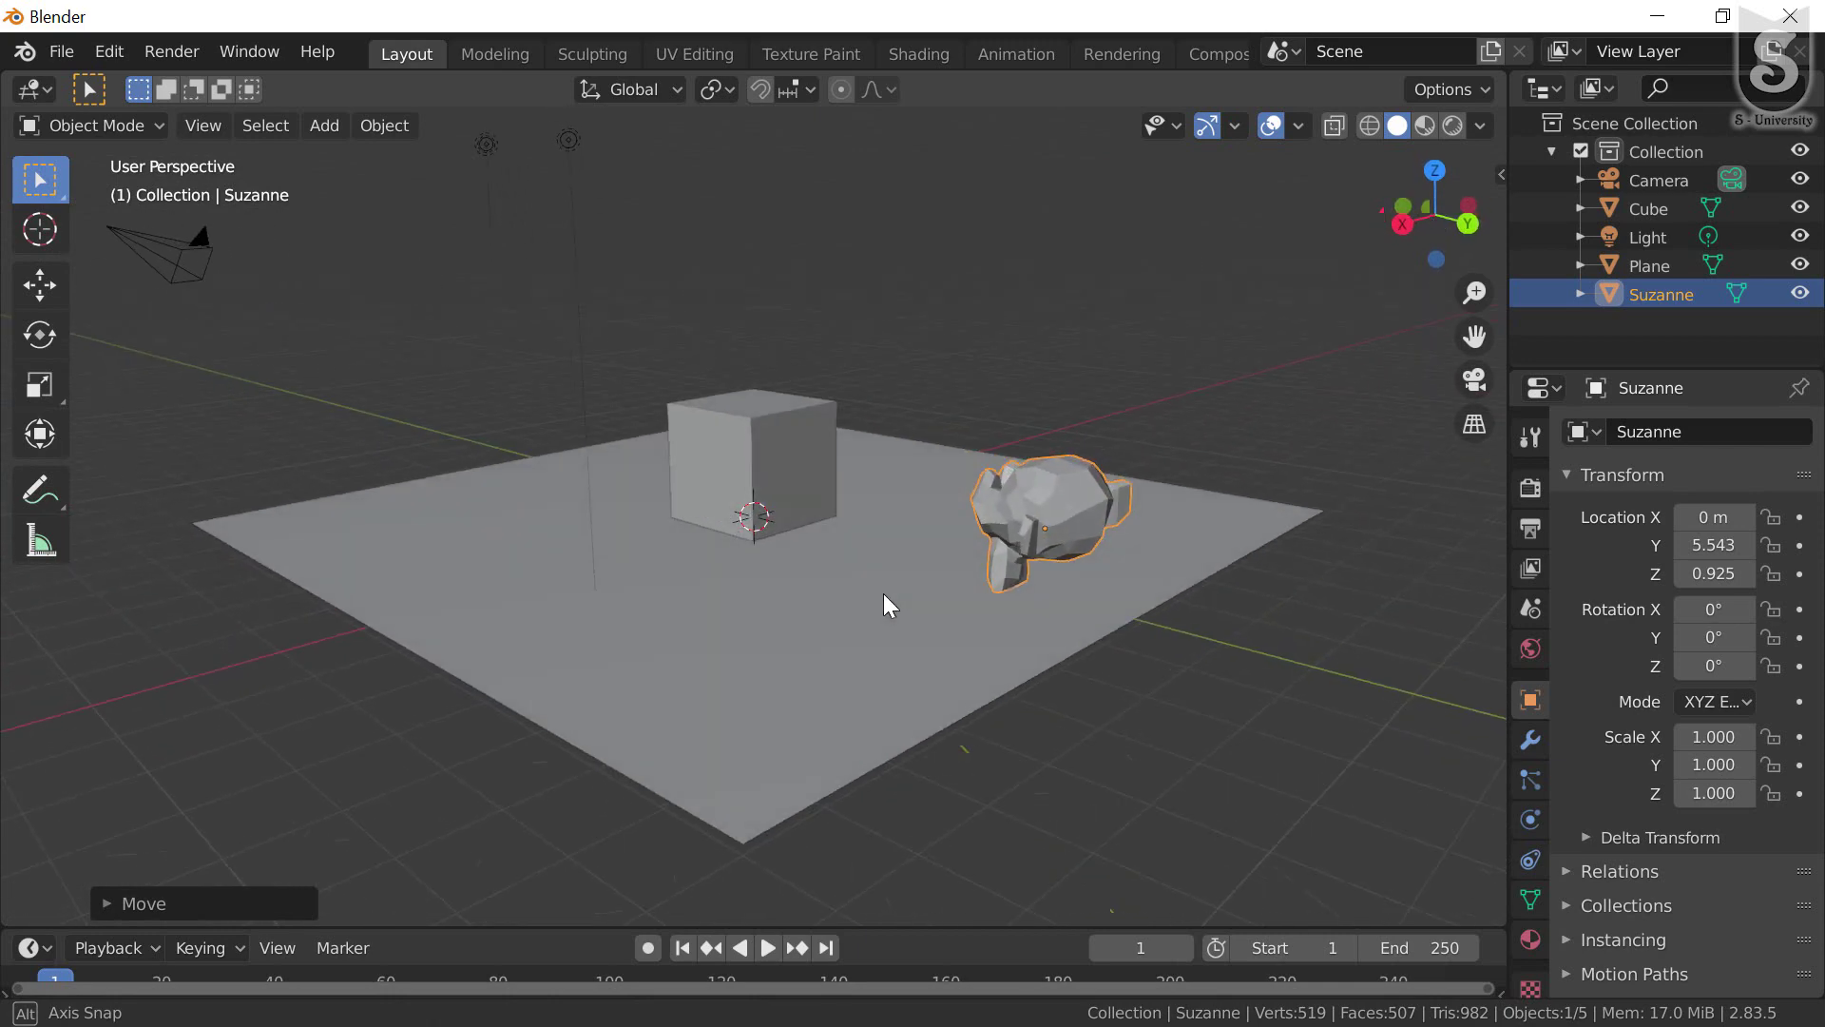
pyautogui.moveTo(883, 594); pyautogui.dragTo(893, 628, button='middle')
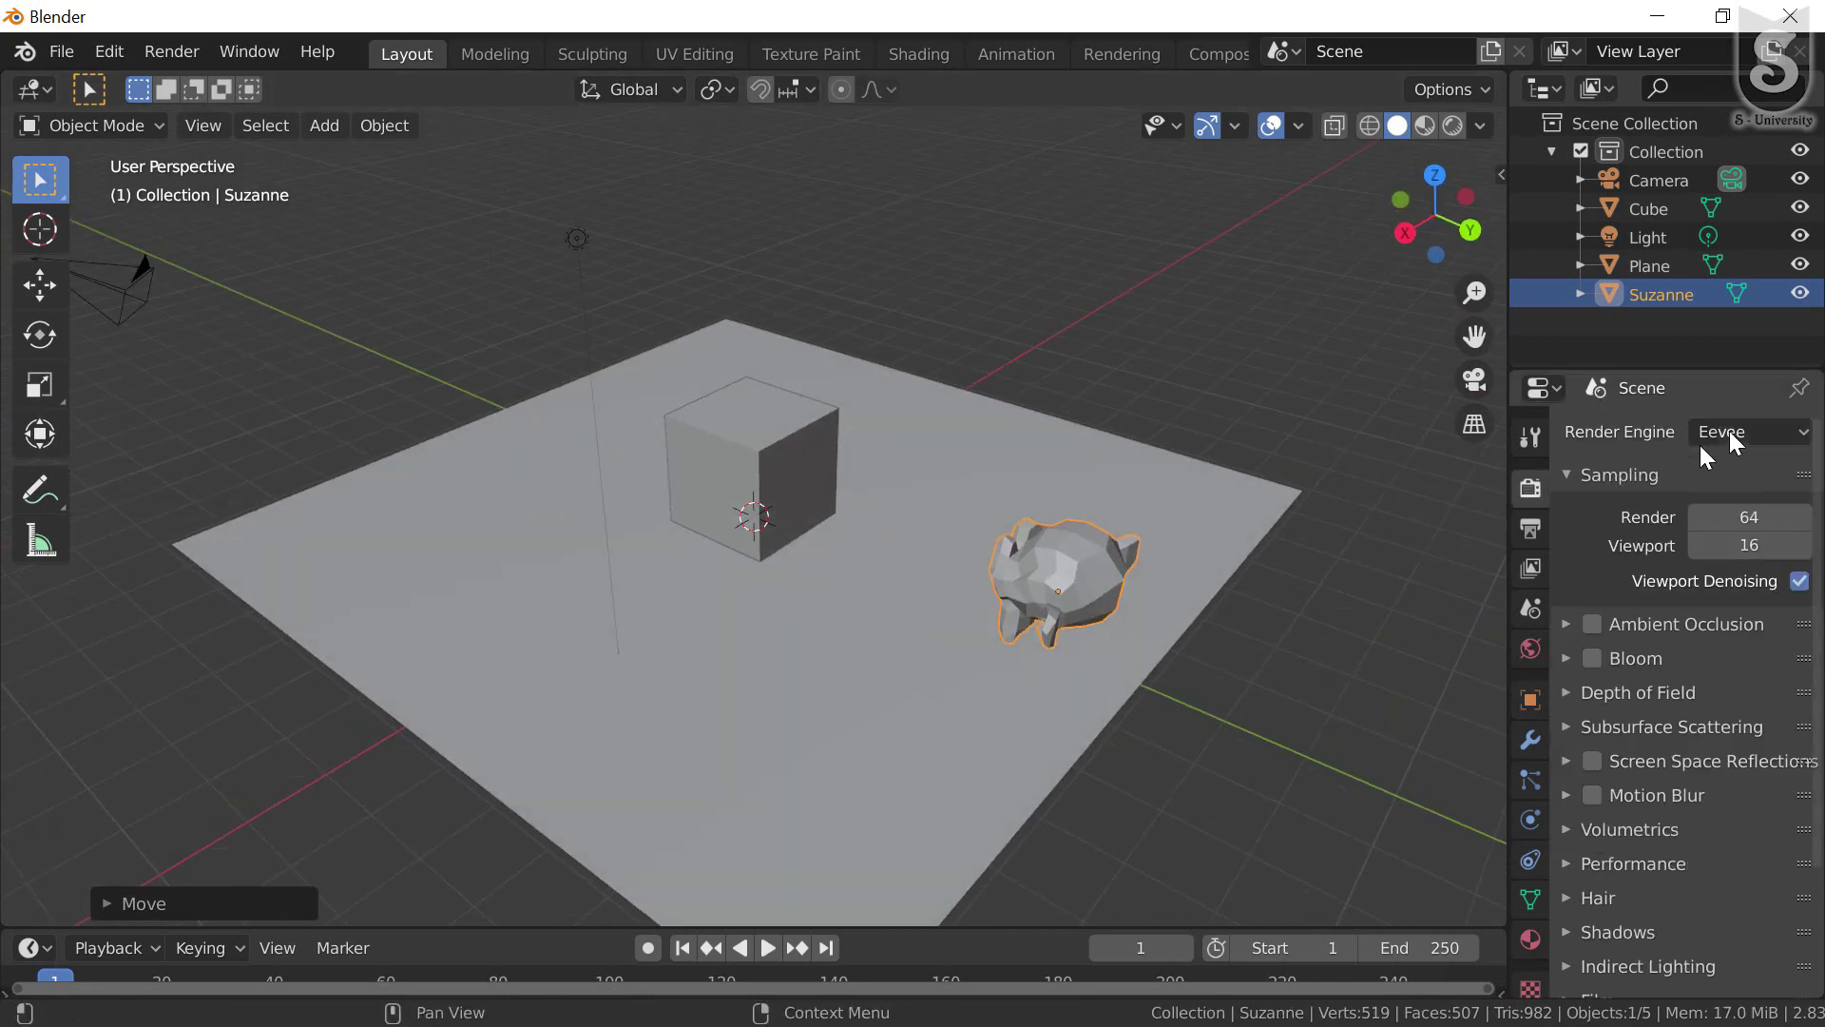
# - Keep Eevee as the render engine, with the monkey left of the cube in view
pyautogui.click(1700, 443)
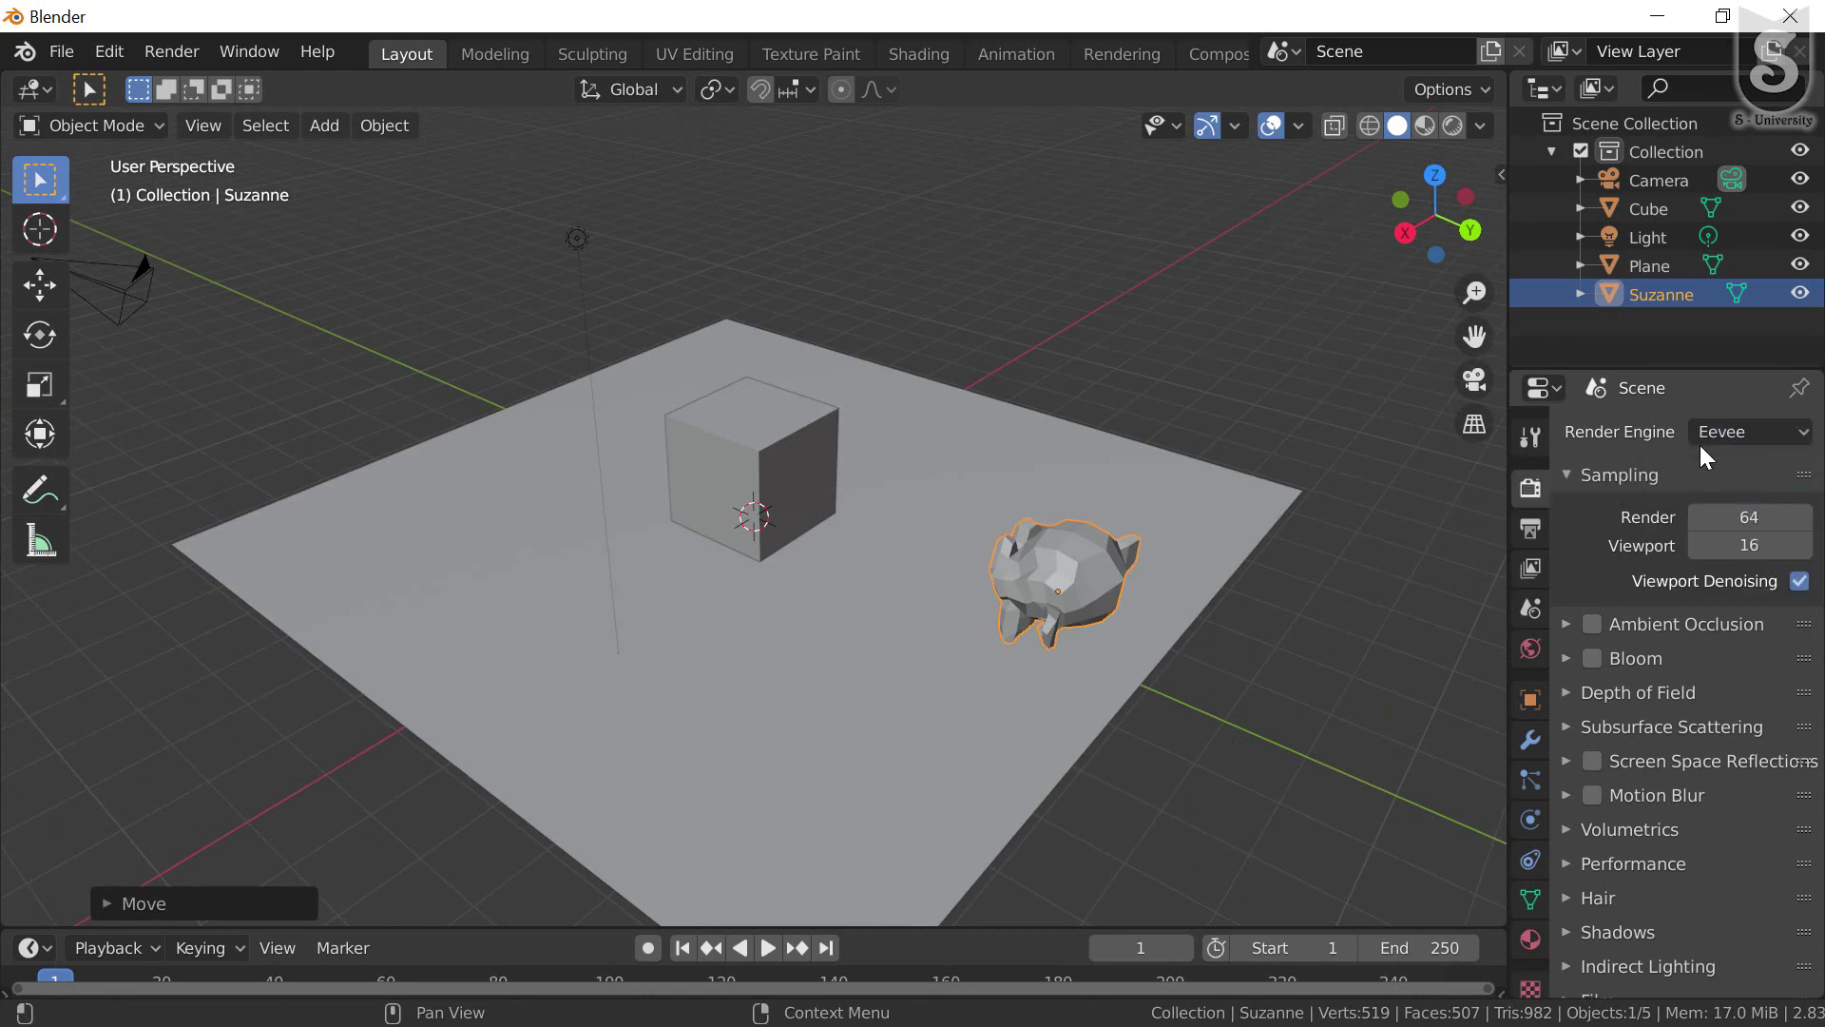
pyautogui.click(1699, 445)
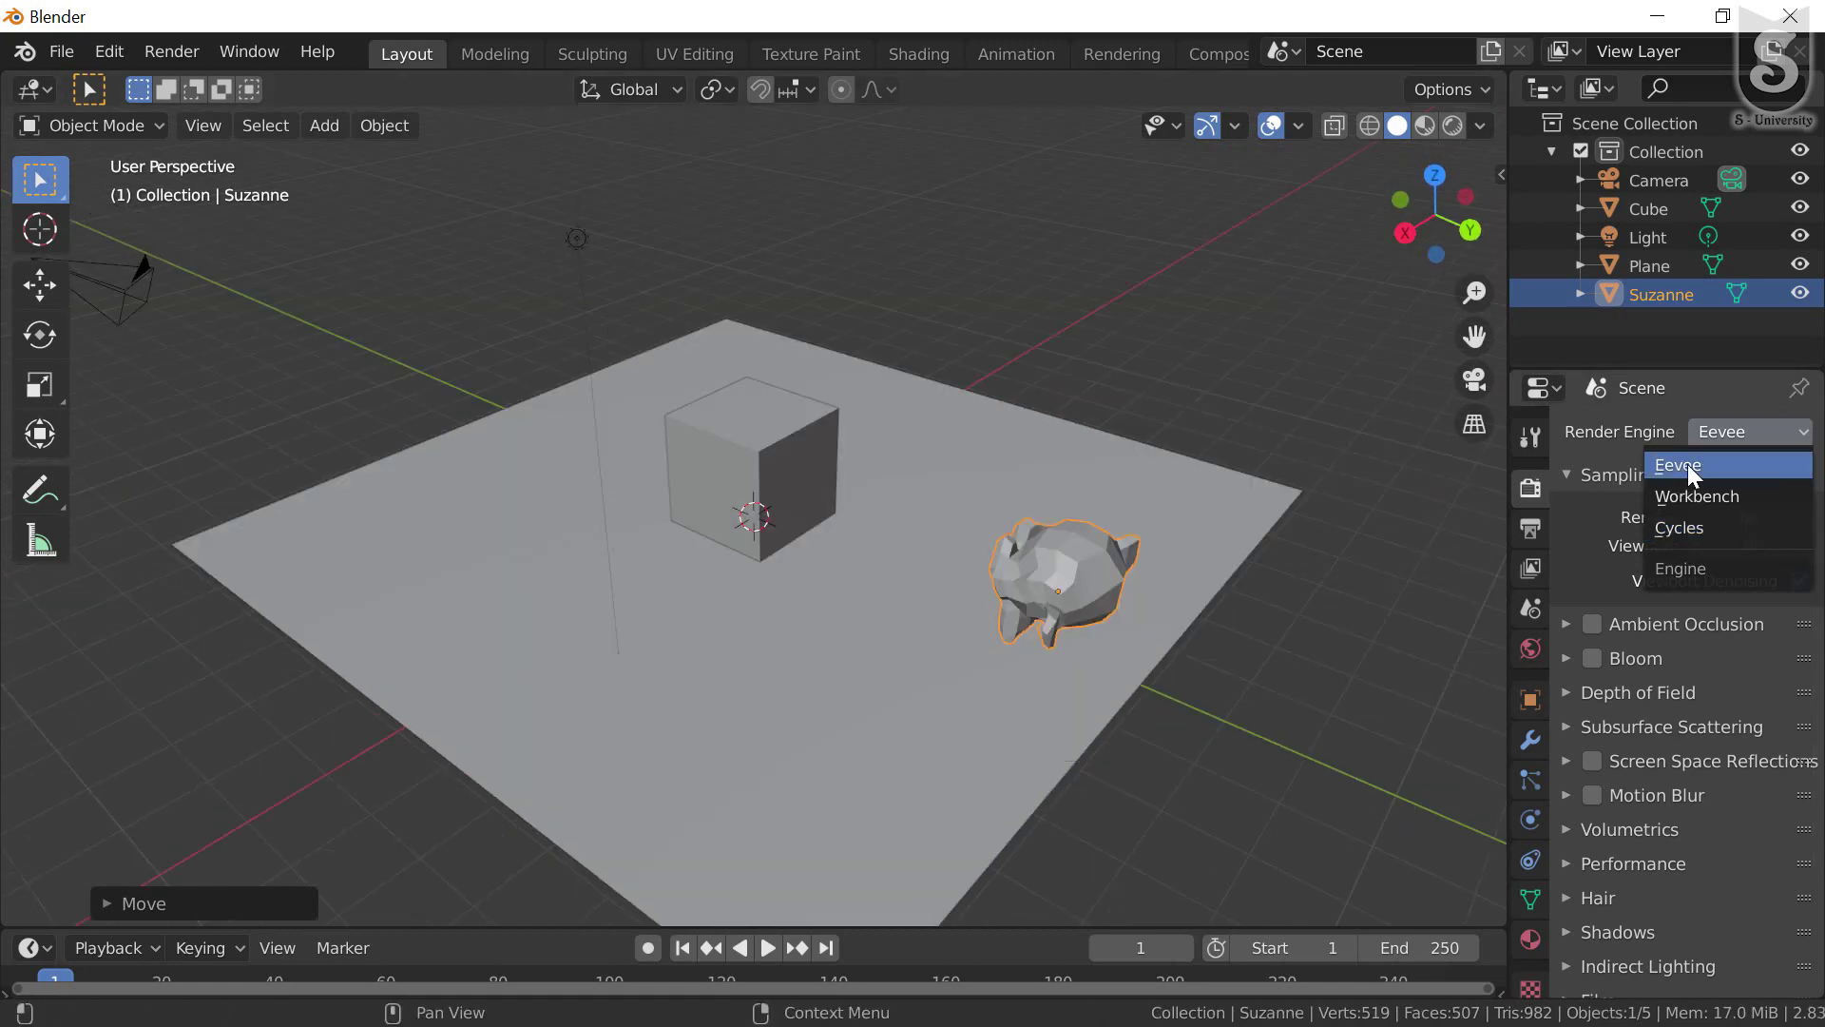
pyautogui.click(1686, 464)
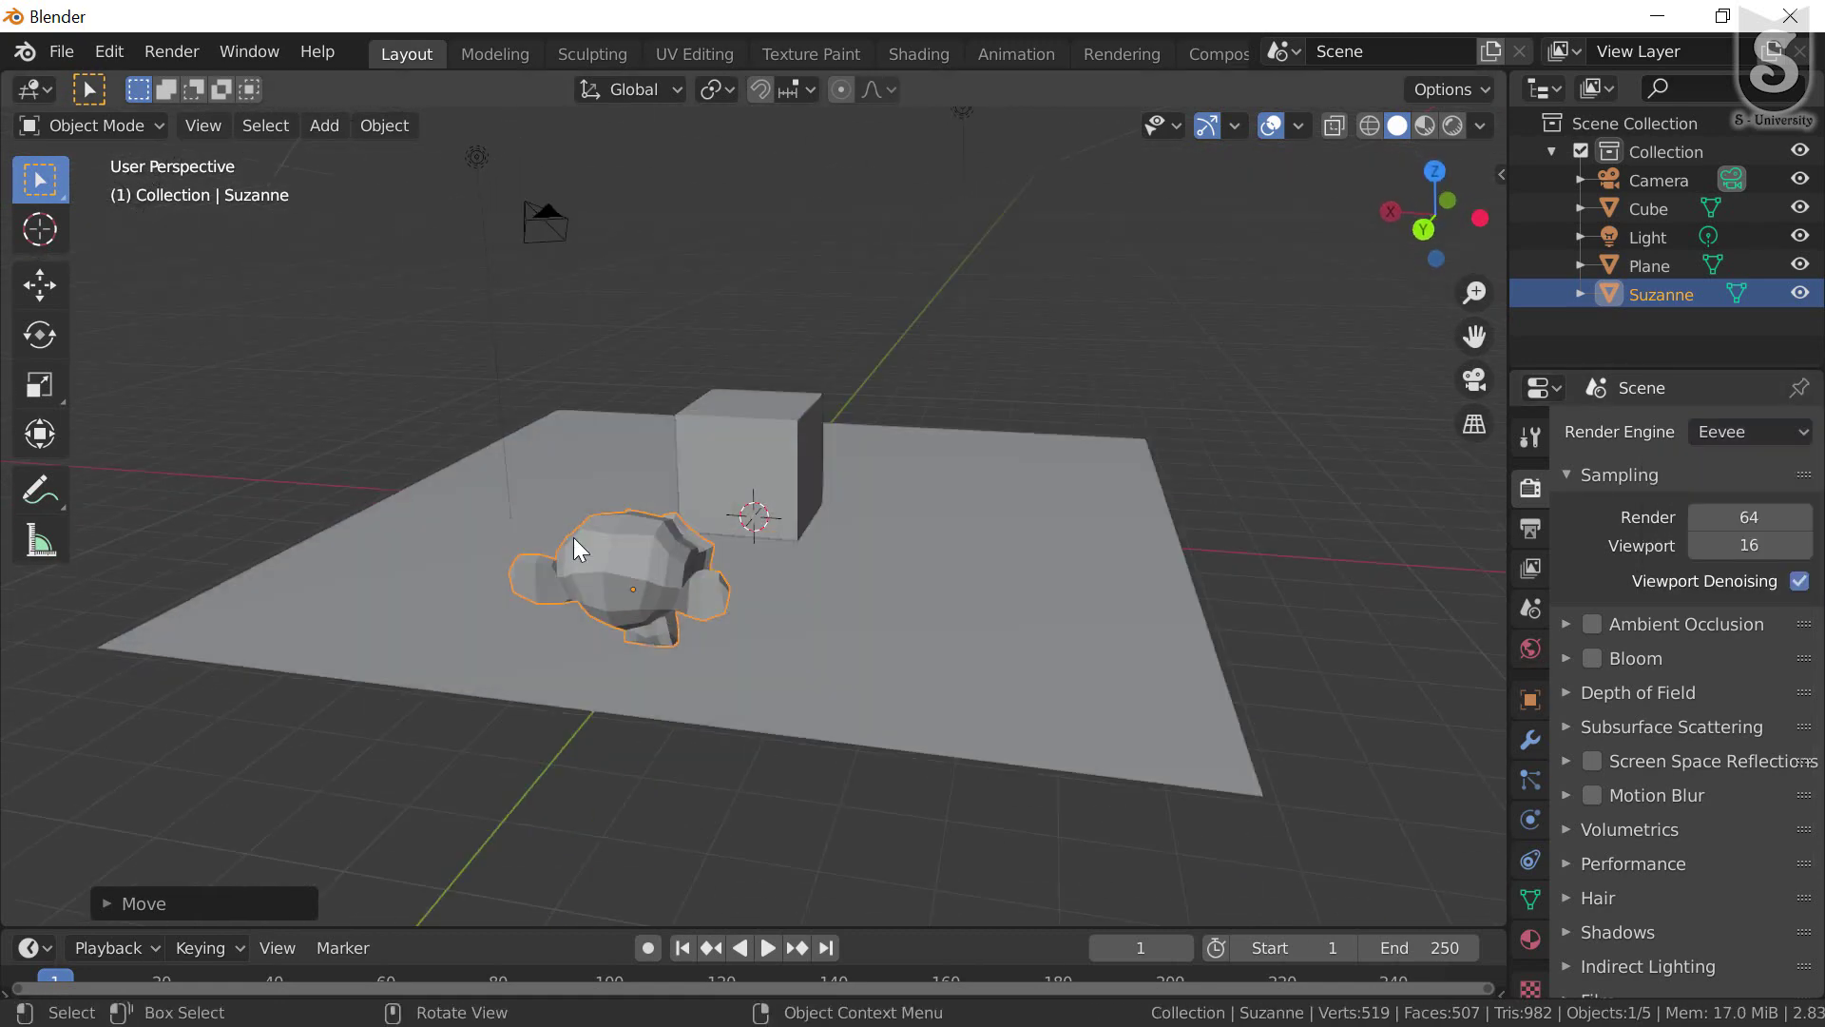
pyautogui.moveTo(793, 571)
pyautogui.mouseDown(button='middle')
pyautogui.moveTo(1074, 560)
pyautogui.moveTo(745, 581)
pyautogui.mouseUp(button='middle')
pyautogui.click(1731, 436)
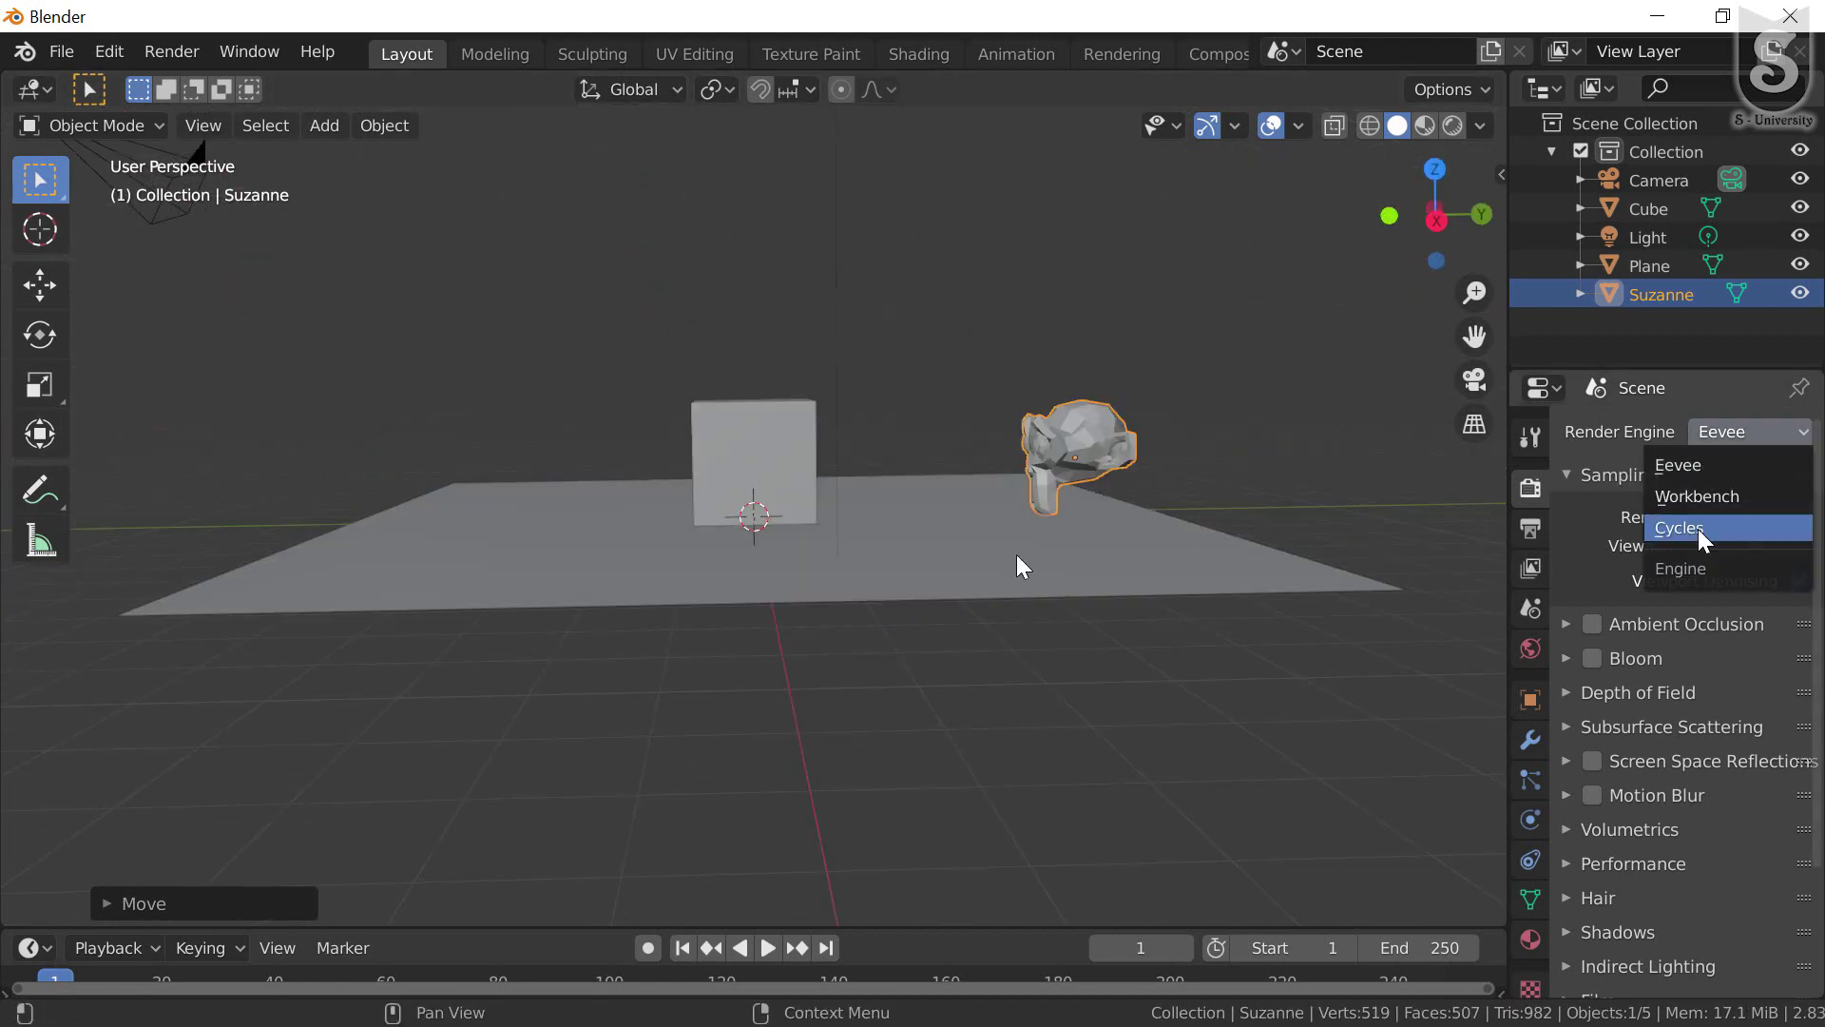
pyautogui.moveTo(1017, 555)
pyautogui.mouseDown(button='middle')
pyautogui.moveTo(555, 576)
pyautogui.moveTo(599, 616)
pyautogui.moveTo(920, 601)
pyautogui.moveTo(896, 622)
pyautogui.moveTo(598, 616)
pyautogui.moveTo(876, 654)
pyautogui.moveTo(798, 648)
pyautogui.moveTo(979, 572)
pyautogui.moveTo(859, 602)
pyautogui.moveTo(1038, 555)
pyautogui.mouseUp(button='middle')
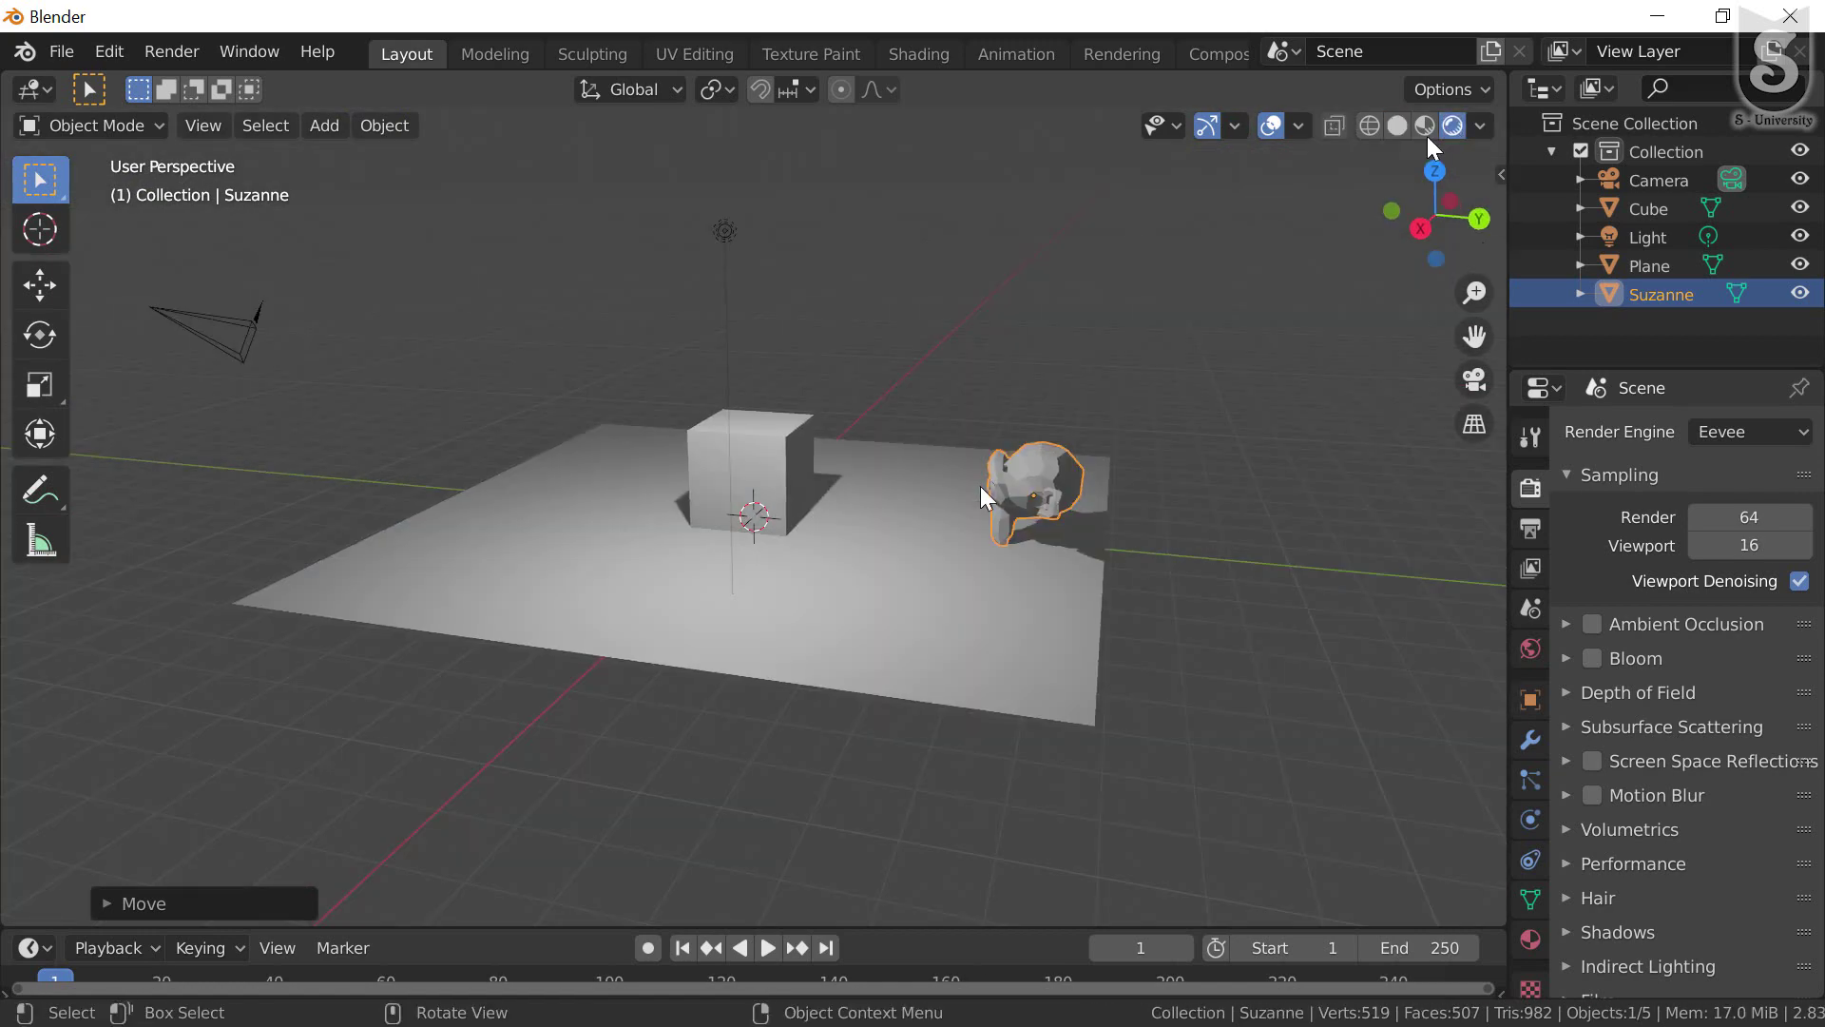
pyautogui.moveTo(979, 494)
pyautogui.mouseDown(button='middle')
pyautogui.moveTo(746, 518)
pyautogui.moveTo(616, 502)
pyautogui.moveTo(951, 493)
pyautogui.moveTo(1042, 529)
pyautogui.moveTo(949, 561)
pyautogui.moveTo(463, 581)
pyautogui.moveTo(1052, 519)
pyautogui.moveTo(779, 603)
pyautogui.moveTo(820, 578)
pyautogui.moveTo(751, 555)
pyautogui.moveTo(781, 597)
pyautogui.moveTo(910, 432)
pyautogui.moveTo(905, 522)
pyautogui.moveTo(795, 420)
pyautogui.moveTo(730, 410)
pyautogui.moveTo(977, 602)
pyautogui.mouseUp(button='middle')
# - Give the cube's Principled BSDF material Metallic 1.000 and Roughness 0.000
pyautogui.click(751, 456)
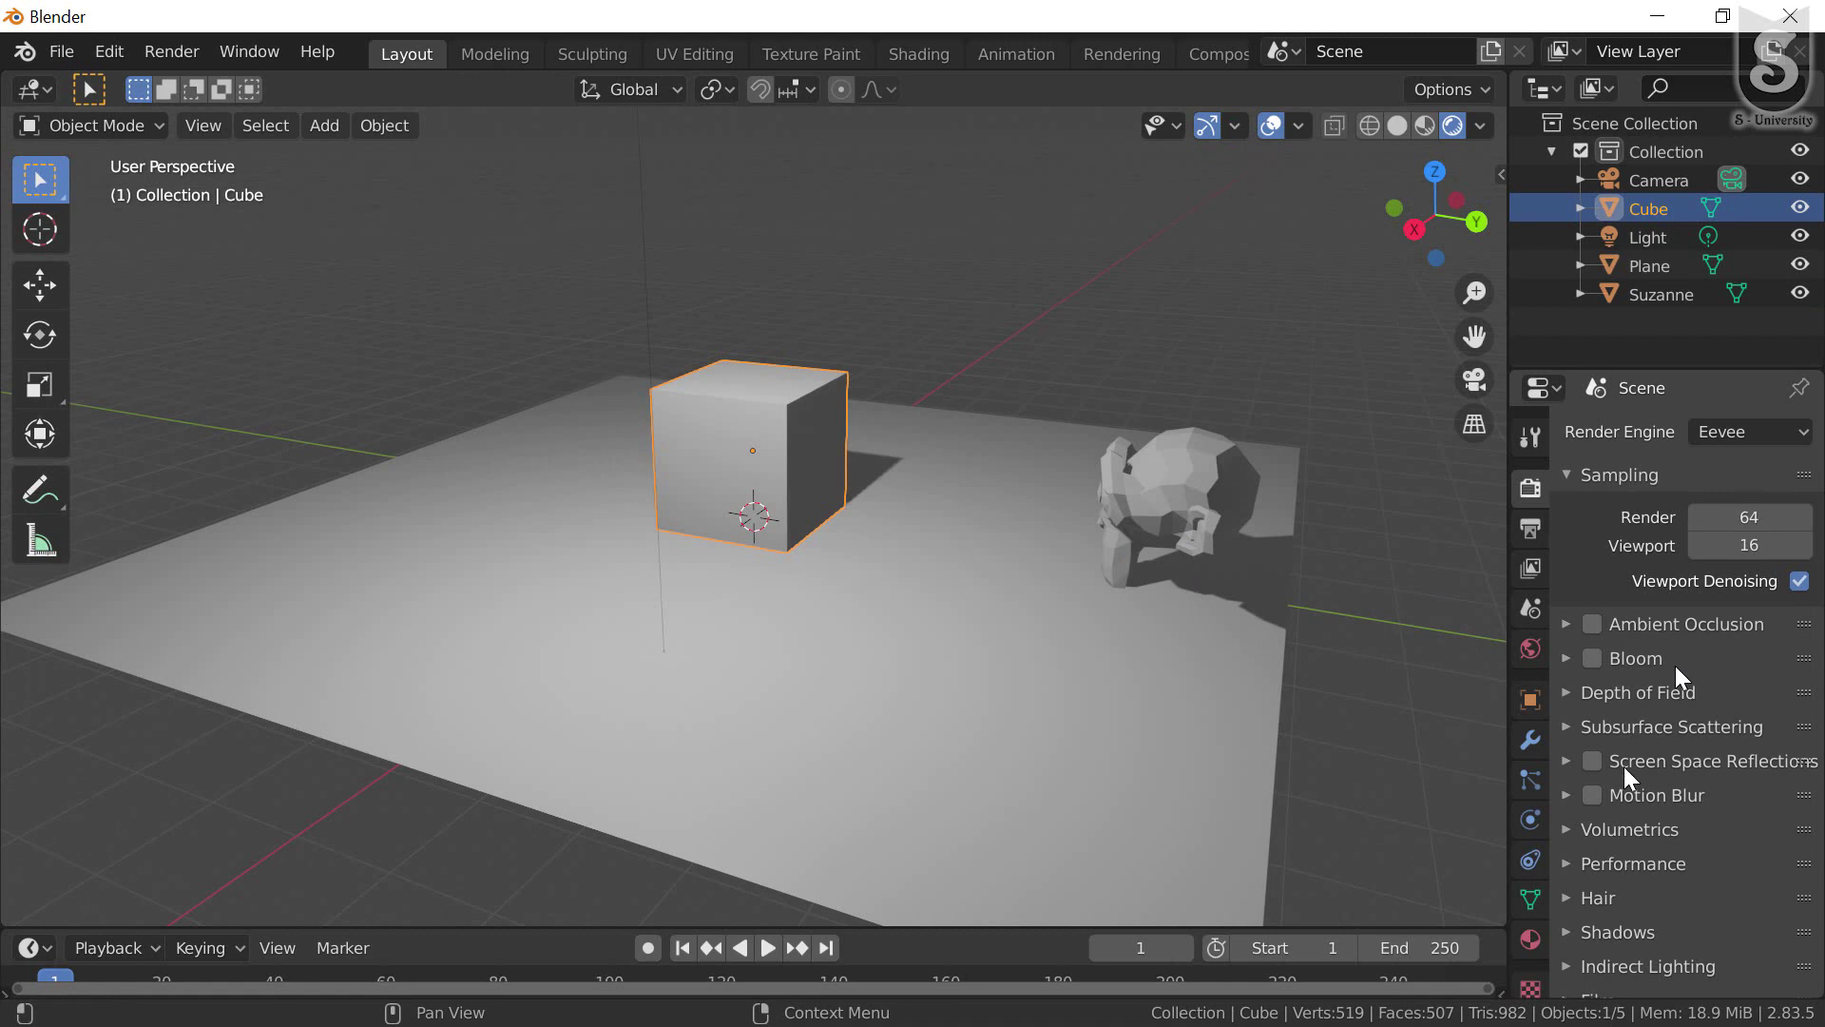
pyautogui.click(1530, 939)
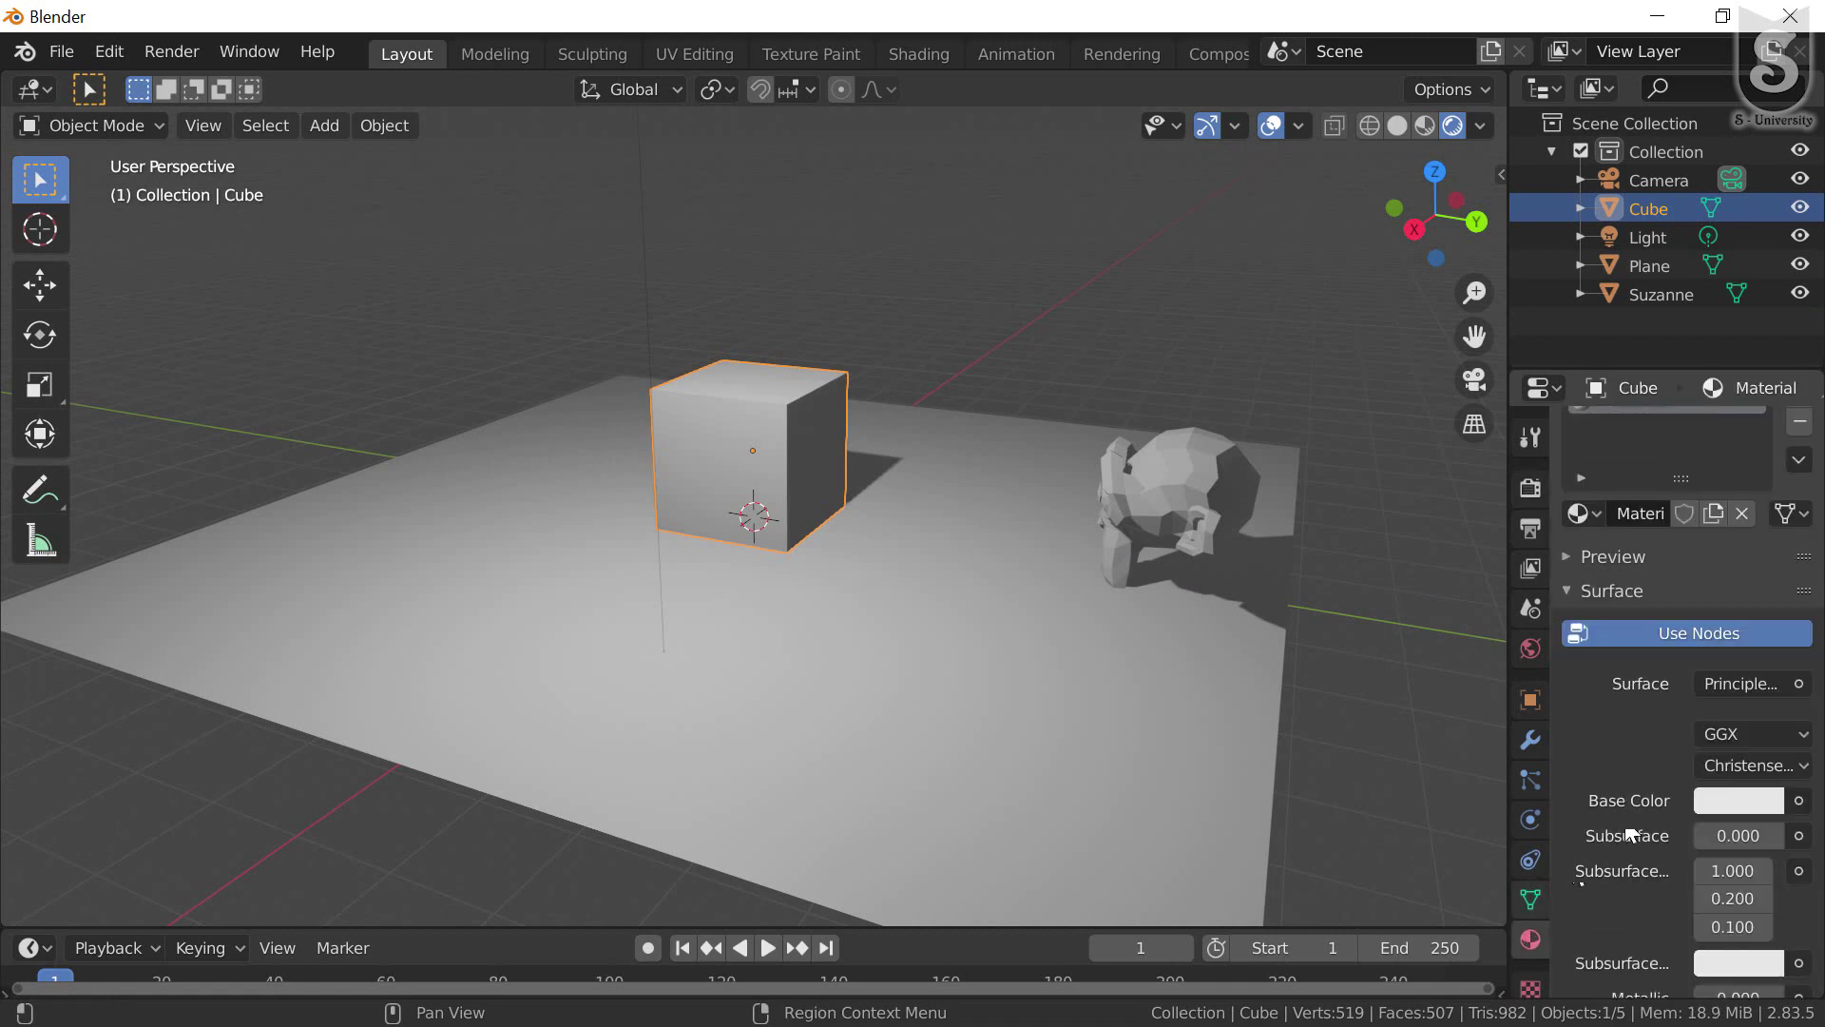
pyautogui.scroll(1, 1629, 834)
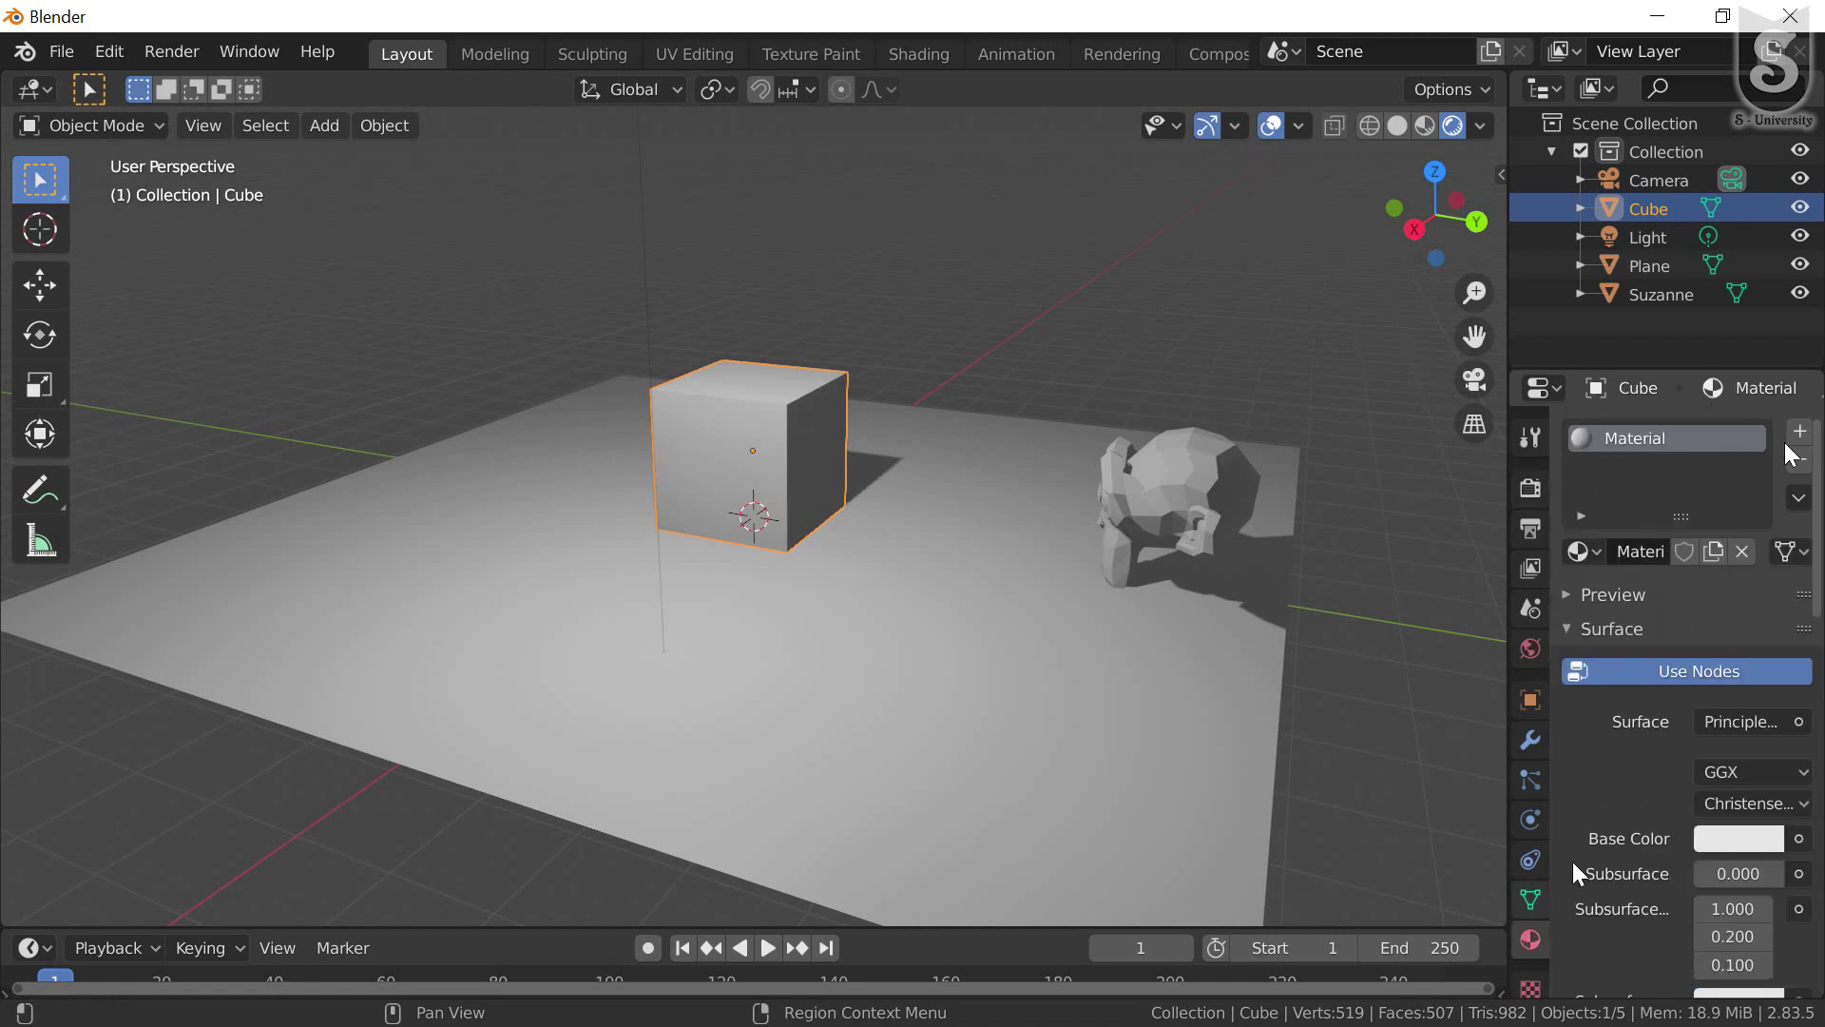
pyautogui.scroll(-3, 1697, 821)
pyautogui.moveTo(1731, 823)
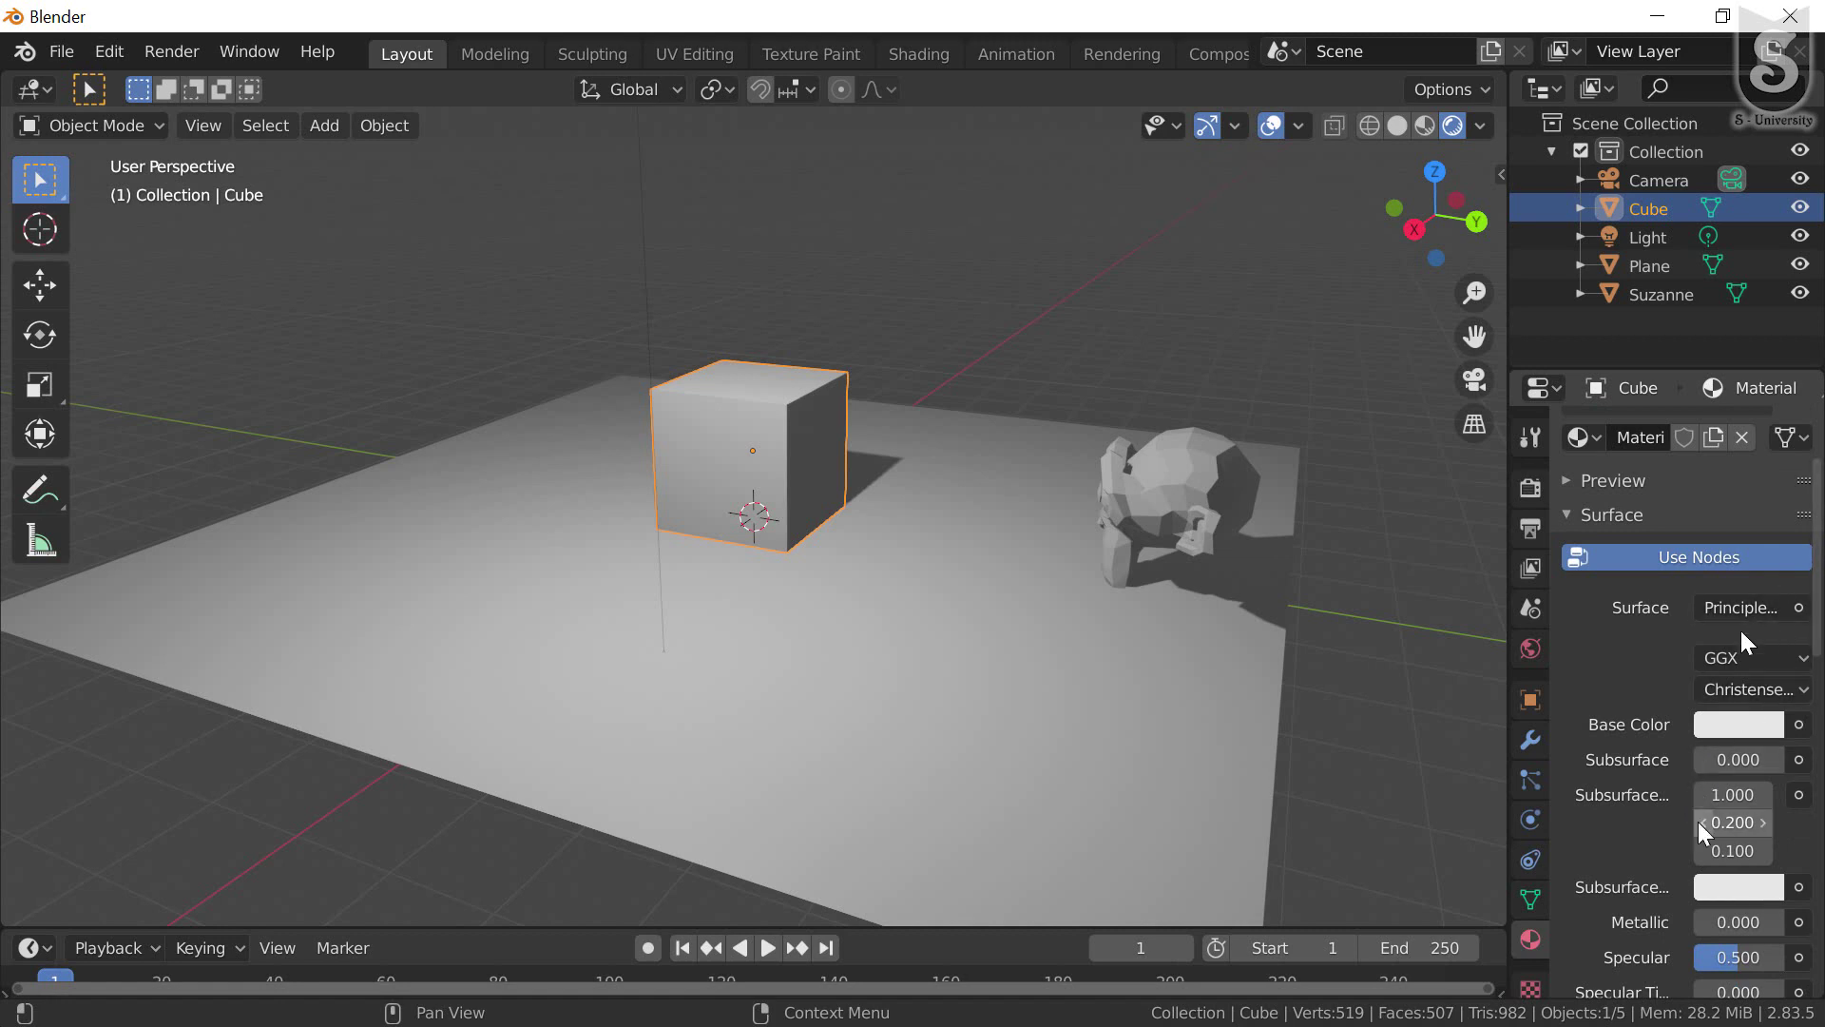
pyautogui.scroll(-2, 1697, 821)
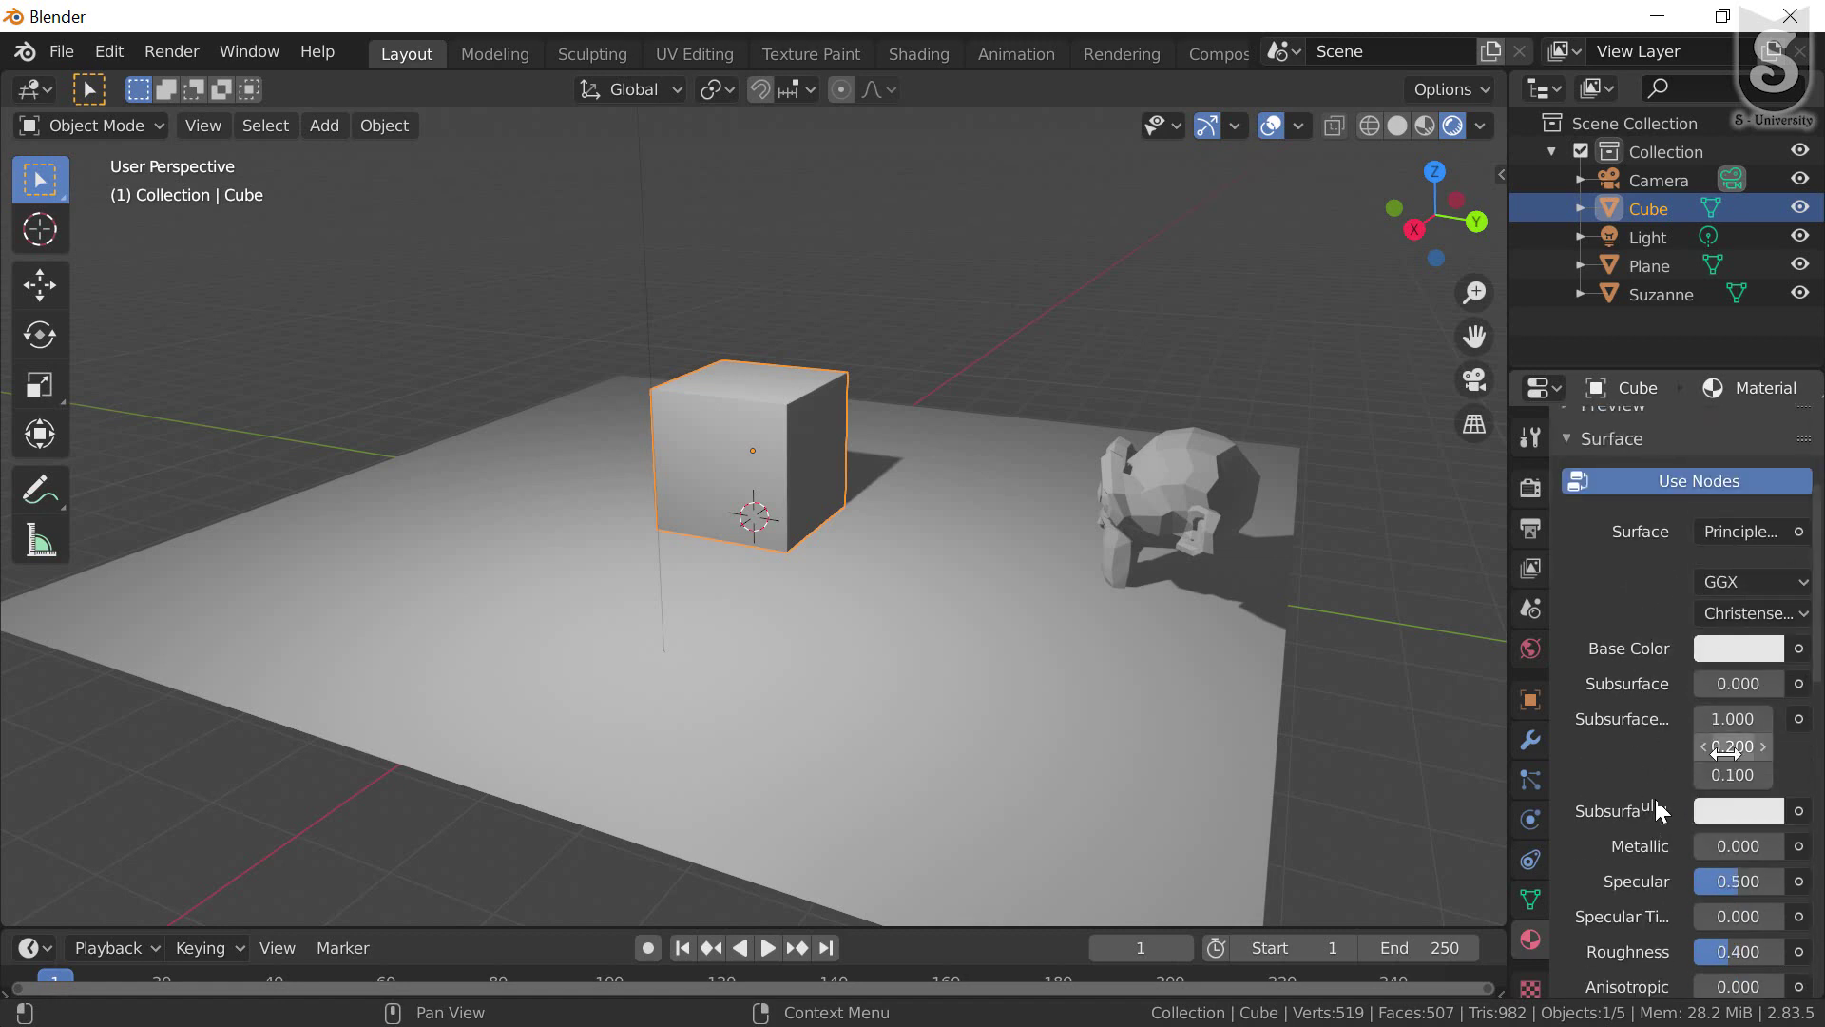
pyautogui.scroll(-2, 1701, 770)
pyautogui.moveTo(1703, 768)
pyautogui.mouseDown()
pyautogui.moveTo(1777, 768)
pyautogui.moveTo(1652, 861)
pyautogui.mouseUp()
pyautogui.scroll(-2, 1652, 852)
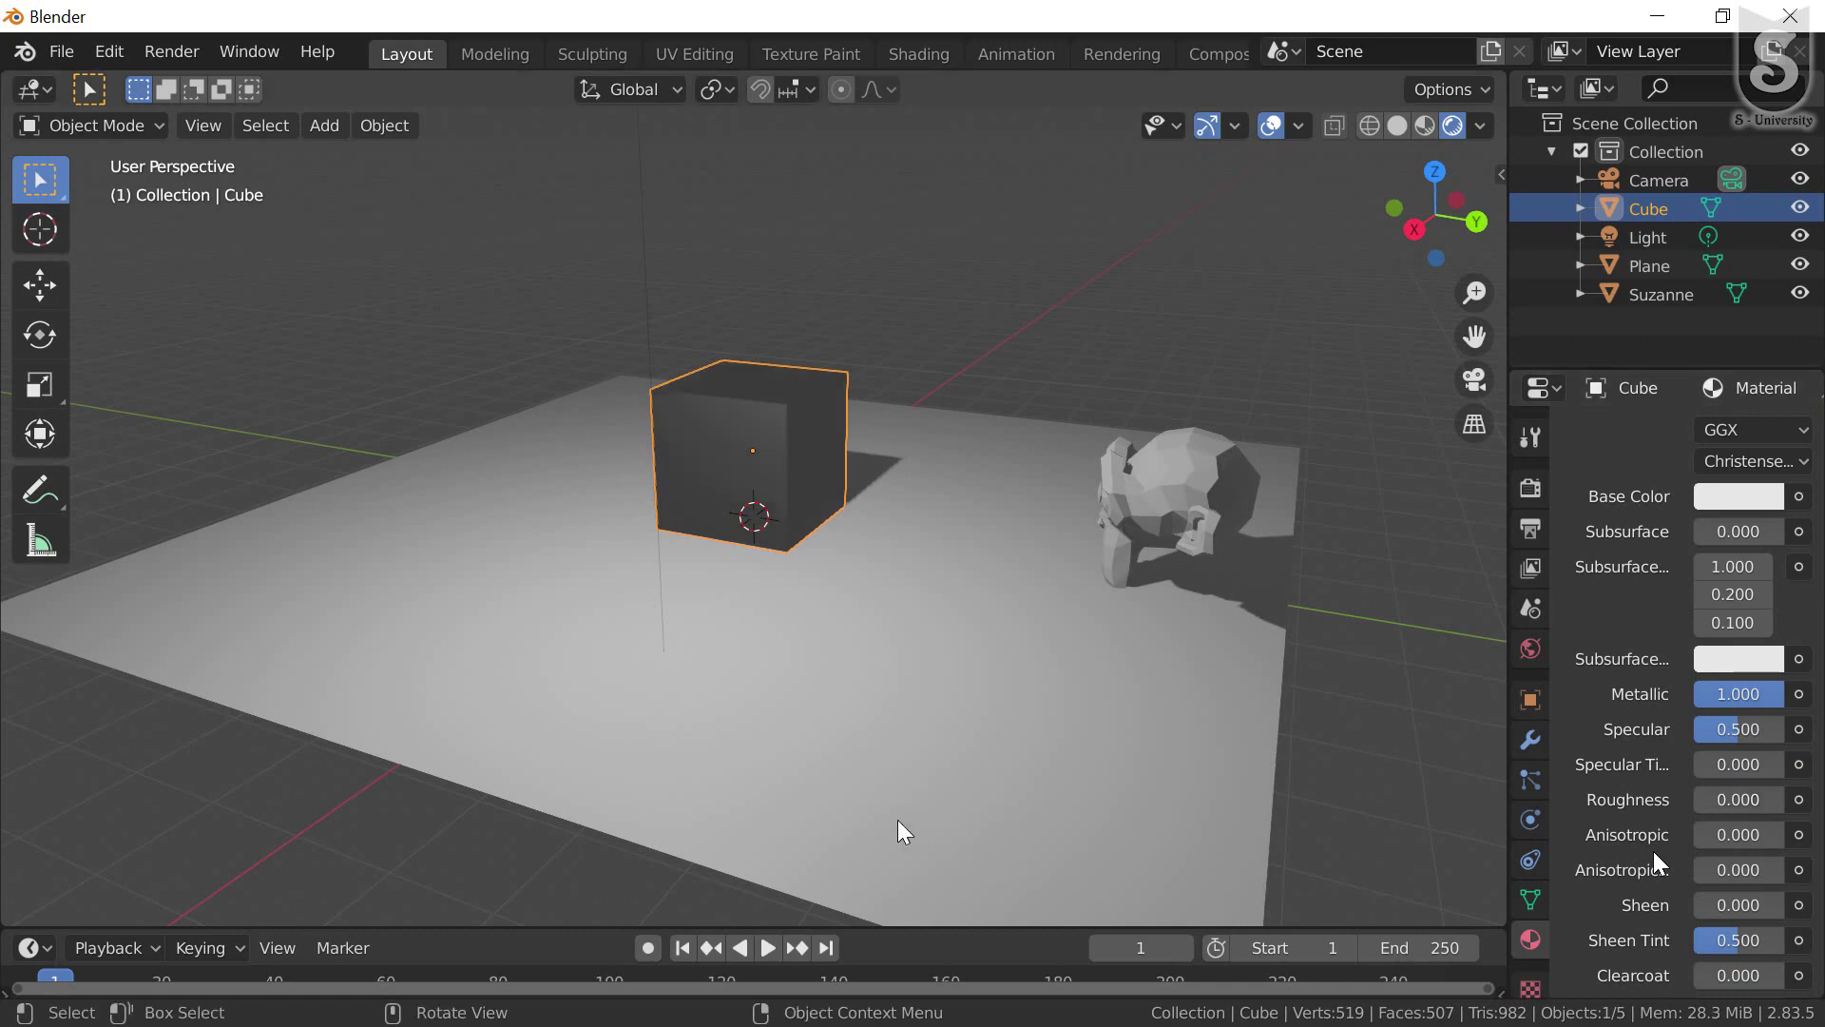
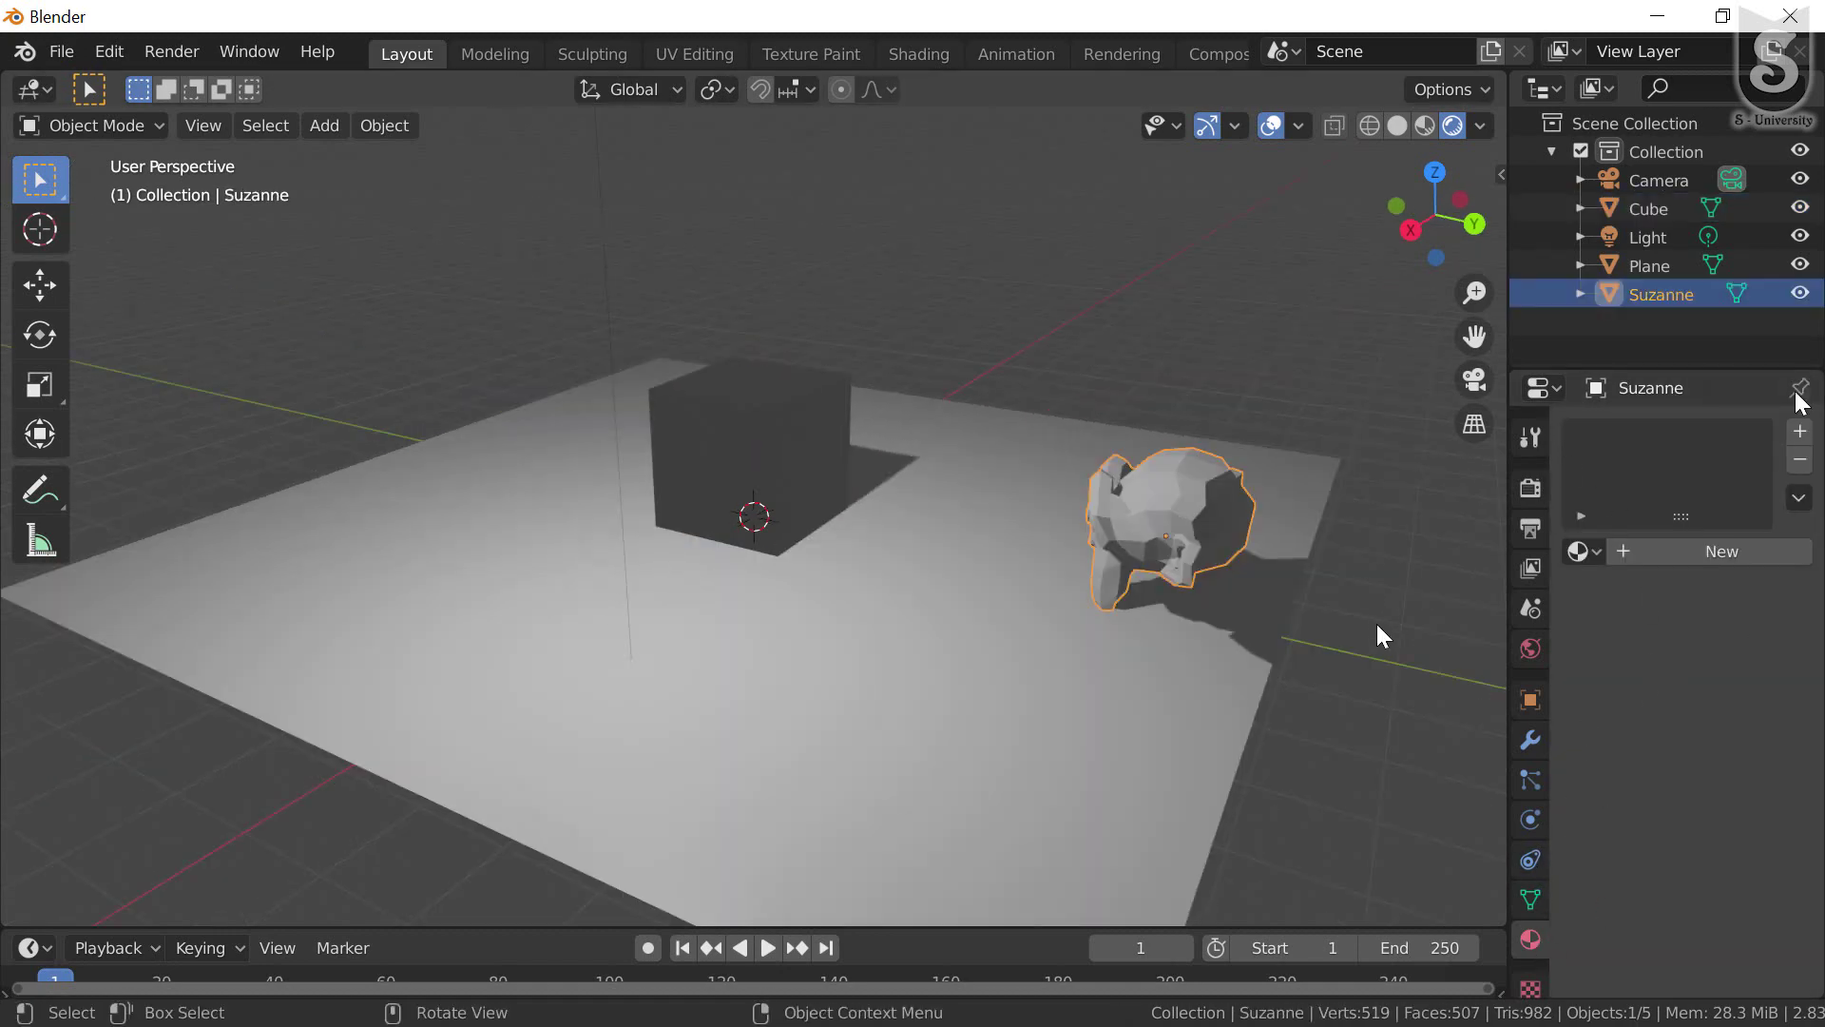
# - Add a new Principled material to Suzanne and set its Base Color to red
pyautogui.click(1726, 553)
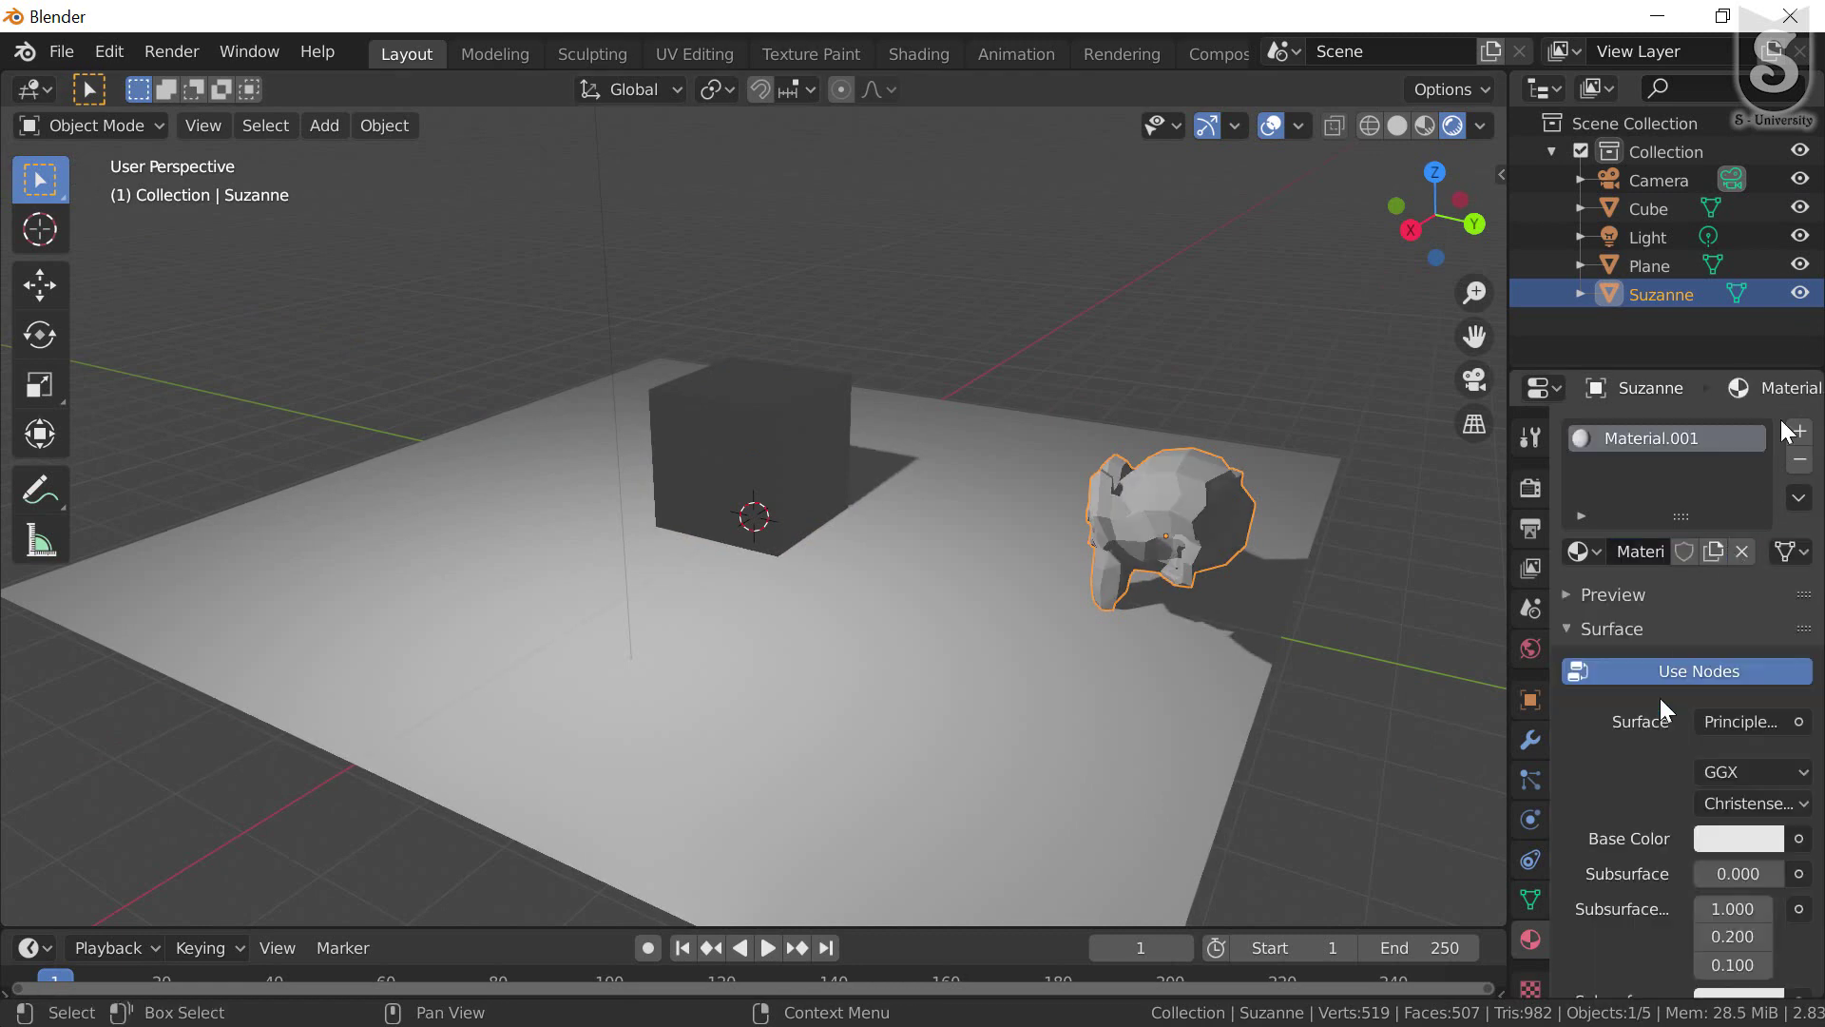
pyautogui.hotkey('ctrl', 'z')
pyautogui.hotkey('ctrl', 'shift', 'z')
pyautogui.scroll(-2, 1702, 779)
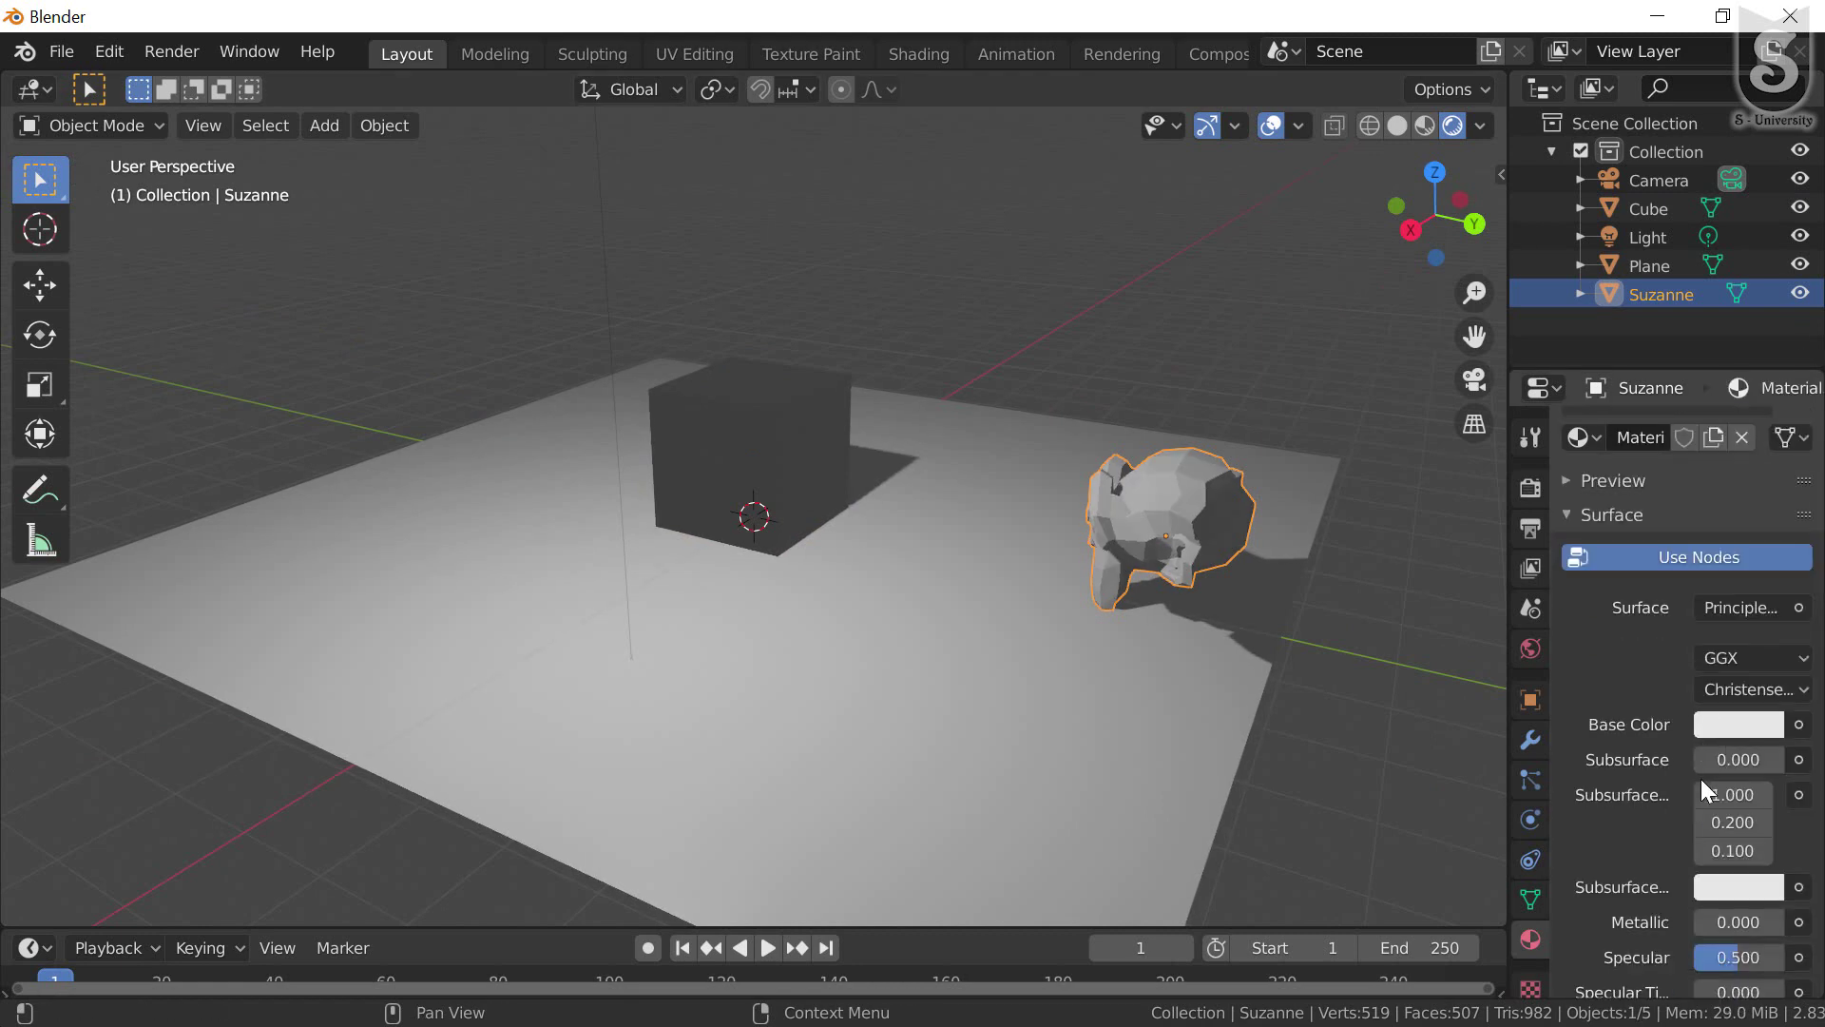
pyautogui.scroll(-2, 1704, 814)
pyautogui.hotkey('ctrl', 'shift', 'z')
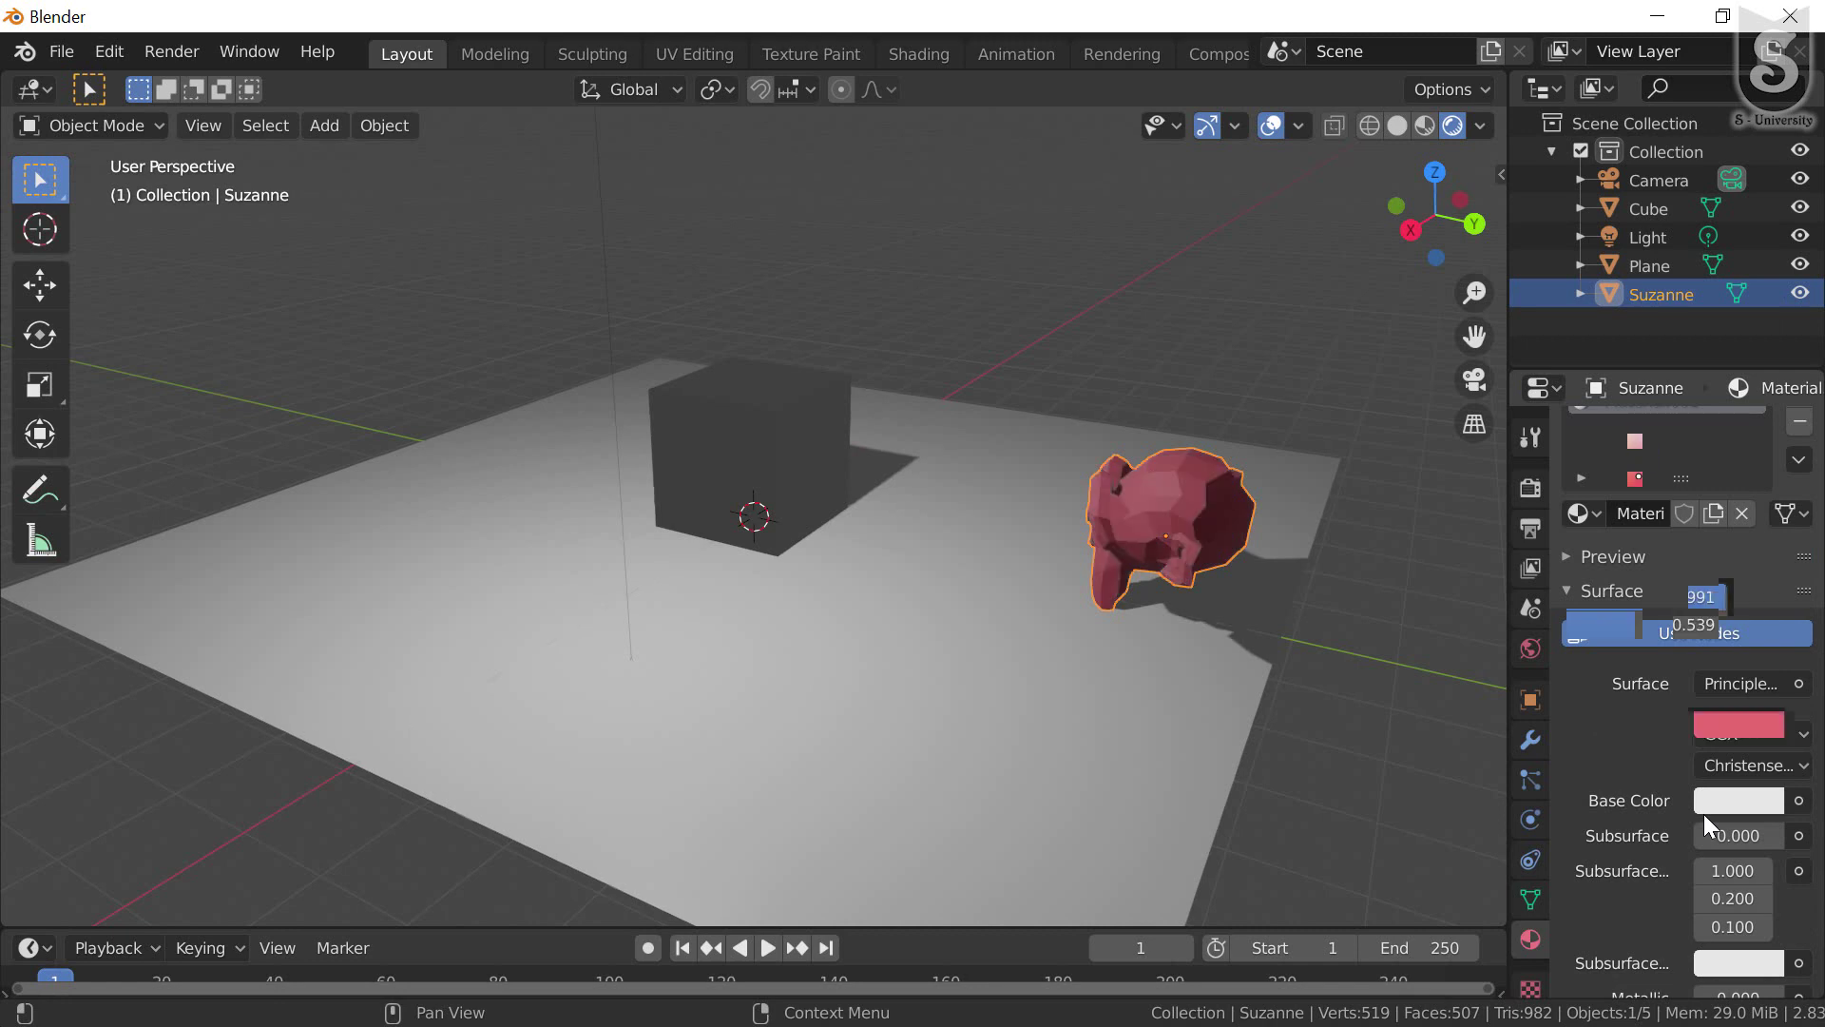
pyautogui.click(1739, 724)
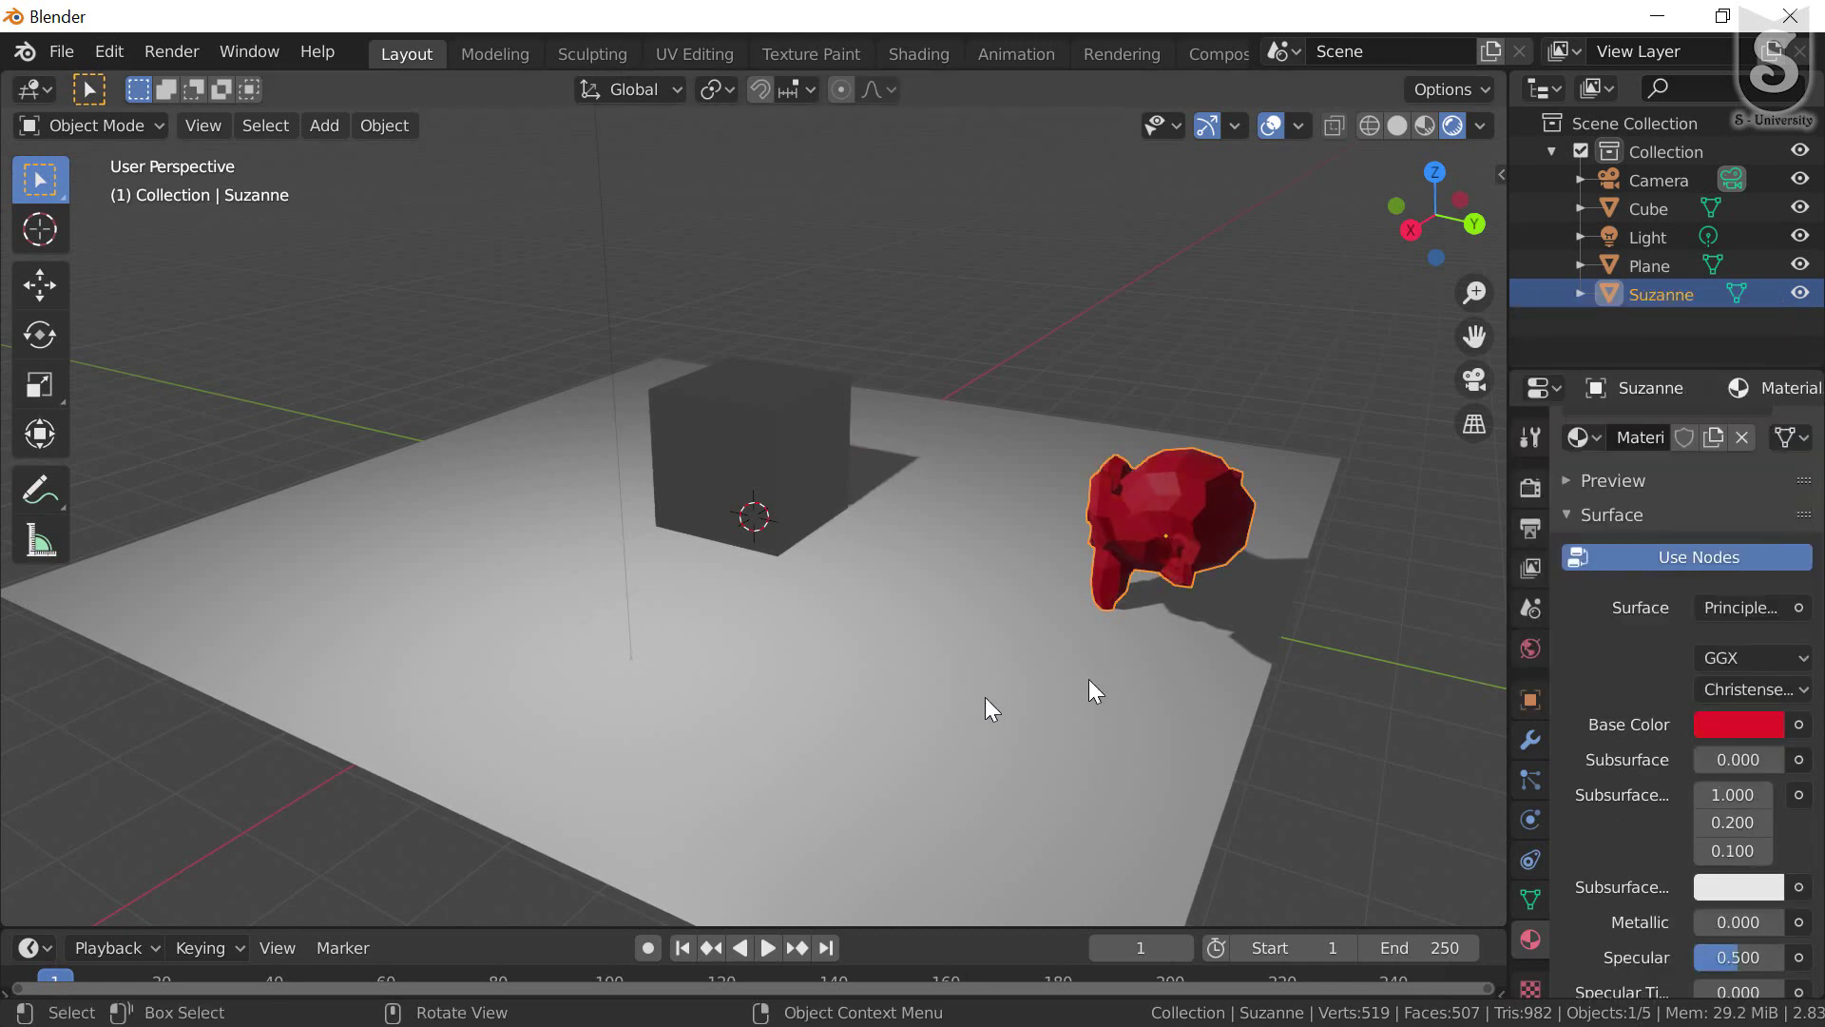
pyautogui.moveTo(985, 697)
pyautogui.mouseDown(button='middle')
pyautogui.moveTo(800, 742)
pyautogui.moveTo(851, 684)
pyautogui.moveTo(1053, 657)
pyautogui.moveTo(757, 510)
pyautogui.moveTo(837, 498)
pyautogui.moveTo(811, 449)
pyautogui.moveTo(596, 437)
pyautogui.moveTo(955, 493)
pyautogui.moveTo(829, 568)
pyautogui.moveTo(802, 637)
pyautogui.moveTo(773, 629)
pyautogui.moveTo(814, 550)
pyautogui.moveTo(854, 629)
pyautogui.mouseUp(button='middle')
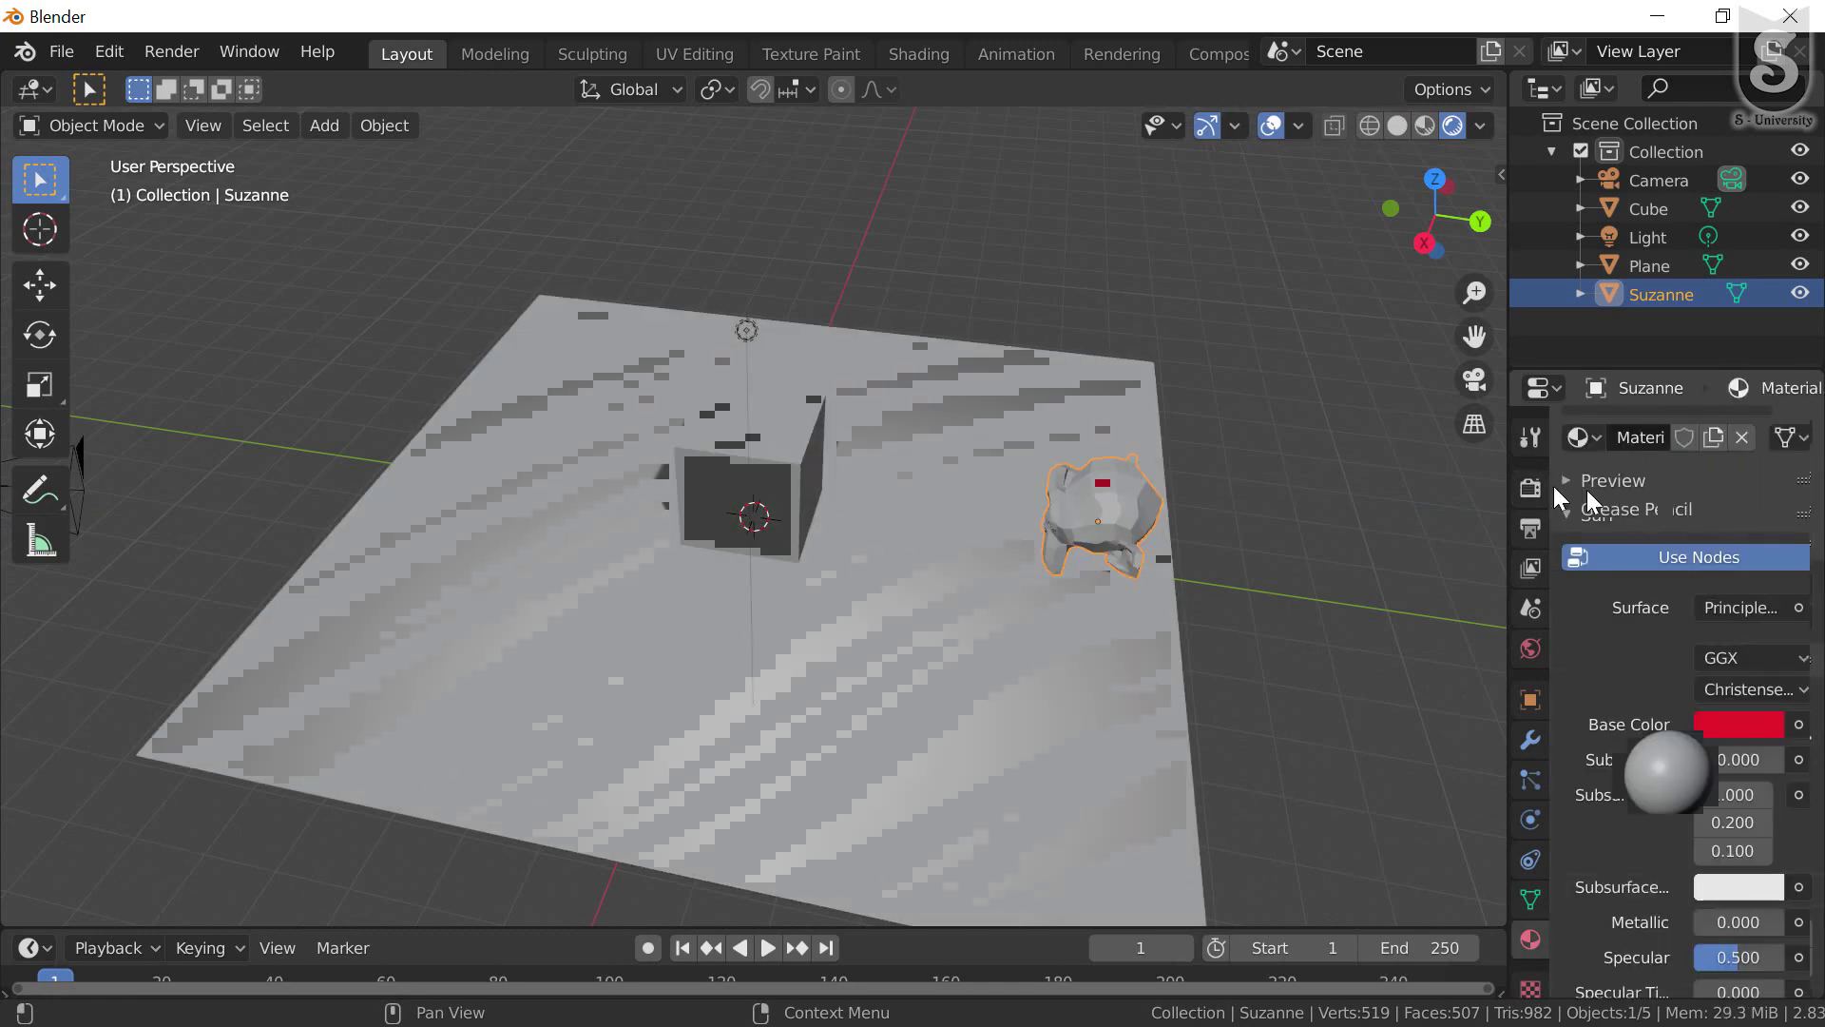
# - Select the cube, then Suzanne, orbiting to view the cube, Suzanne and camera together
pyautogui.moveTo(1239, 538)
pyautogui.mouseDown(button='middle')
pyautogui.moveTo(698, 481)
pyautogui.moveTo(985, 568)
pyautogui.moveTo(784, 542)
pyautogui.moveTo(739, 578)
pyautogui.moveTo(599, 544)
pyautogui.moveTo(509, 613)
pyautogui.moveTo(620, 559)
pyautogui.moveTo(1093, 550)
pyautogui.mouseUp(button='middle')
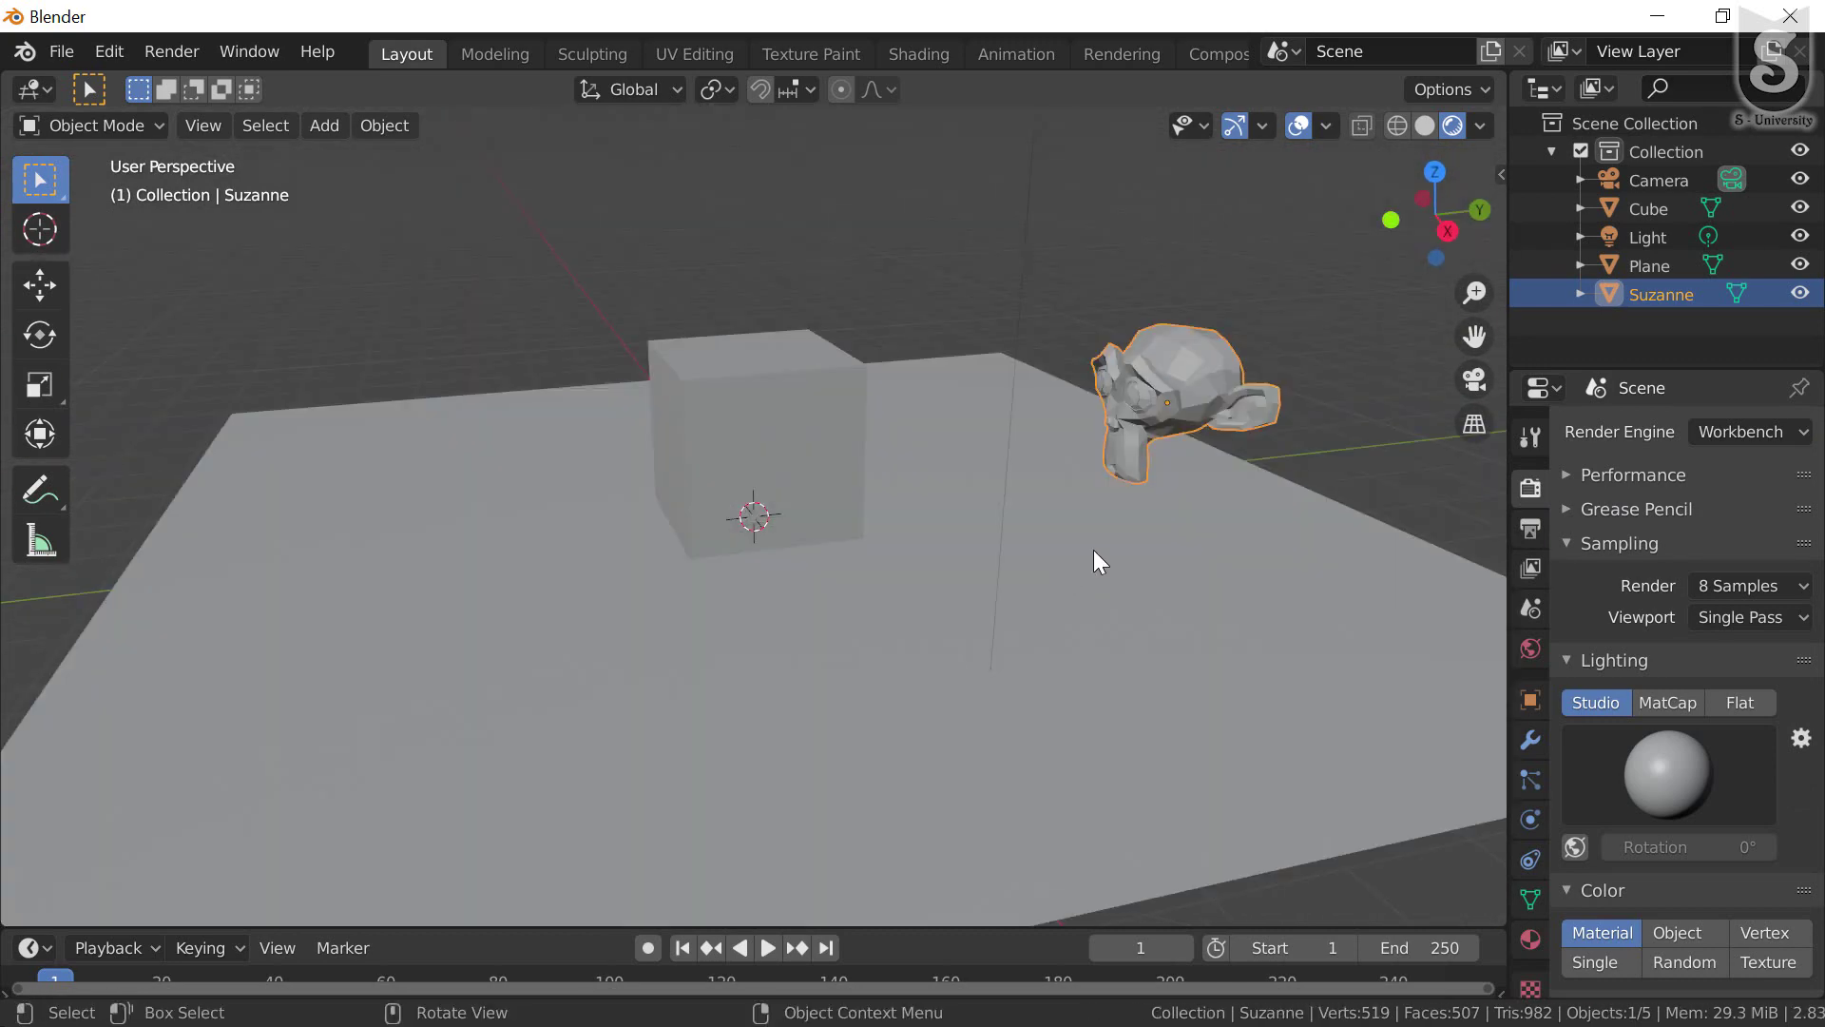
pyautogui.click(760, 444)
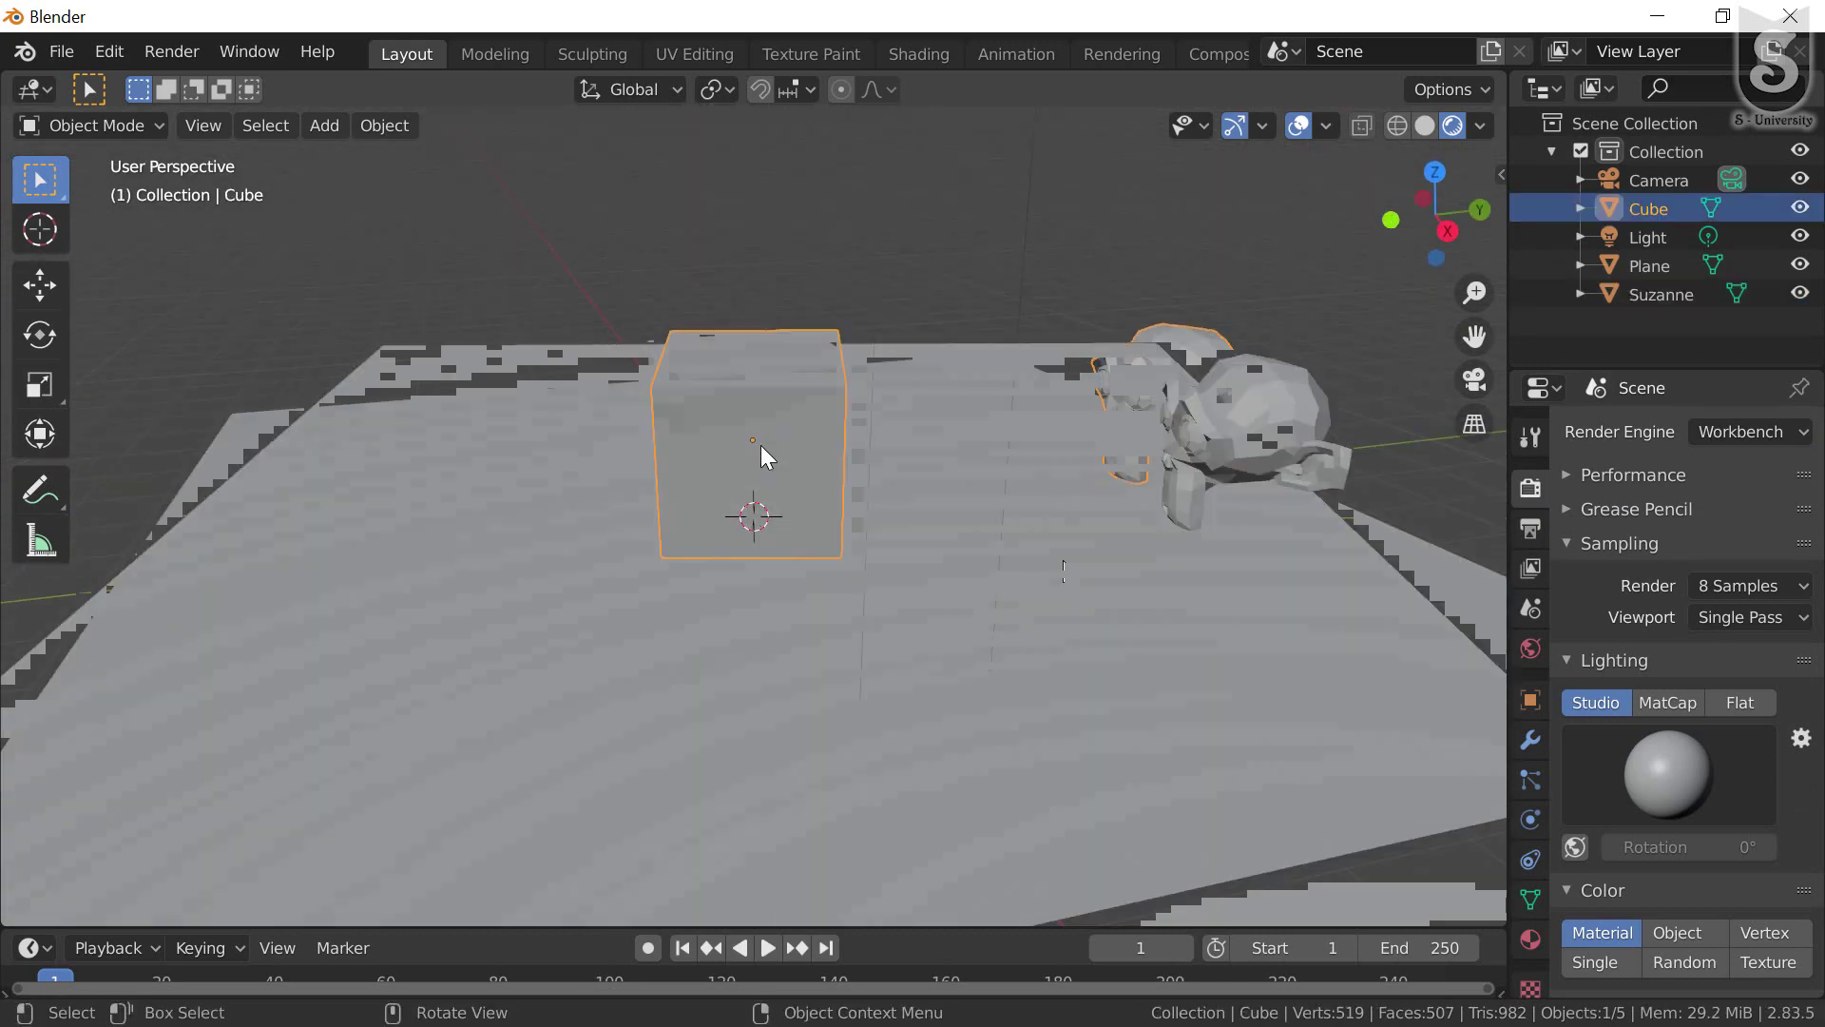
pyautogui.click(1269, 401)
pyautogui.hotkey('ctrl', 'z')
pyautogui.hotkey('ctrl', 'shift', 'z')
pyautogui.moveTo(1270, 407)
pyautogui.mouseDown(button='middle')
pyautogui.moveTo(1184, 602)
pyautogui.moveTo(878, 590)
pyautogui.moveTo(1174, 632)
pyautogui.moveTo(1161, 774)
pyautogui.moveTo(1179, 619)
pyautogui.moveTo(1123, 745)
pyautogui.mouseUp(button='middle')
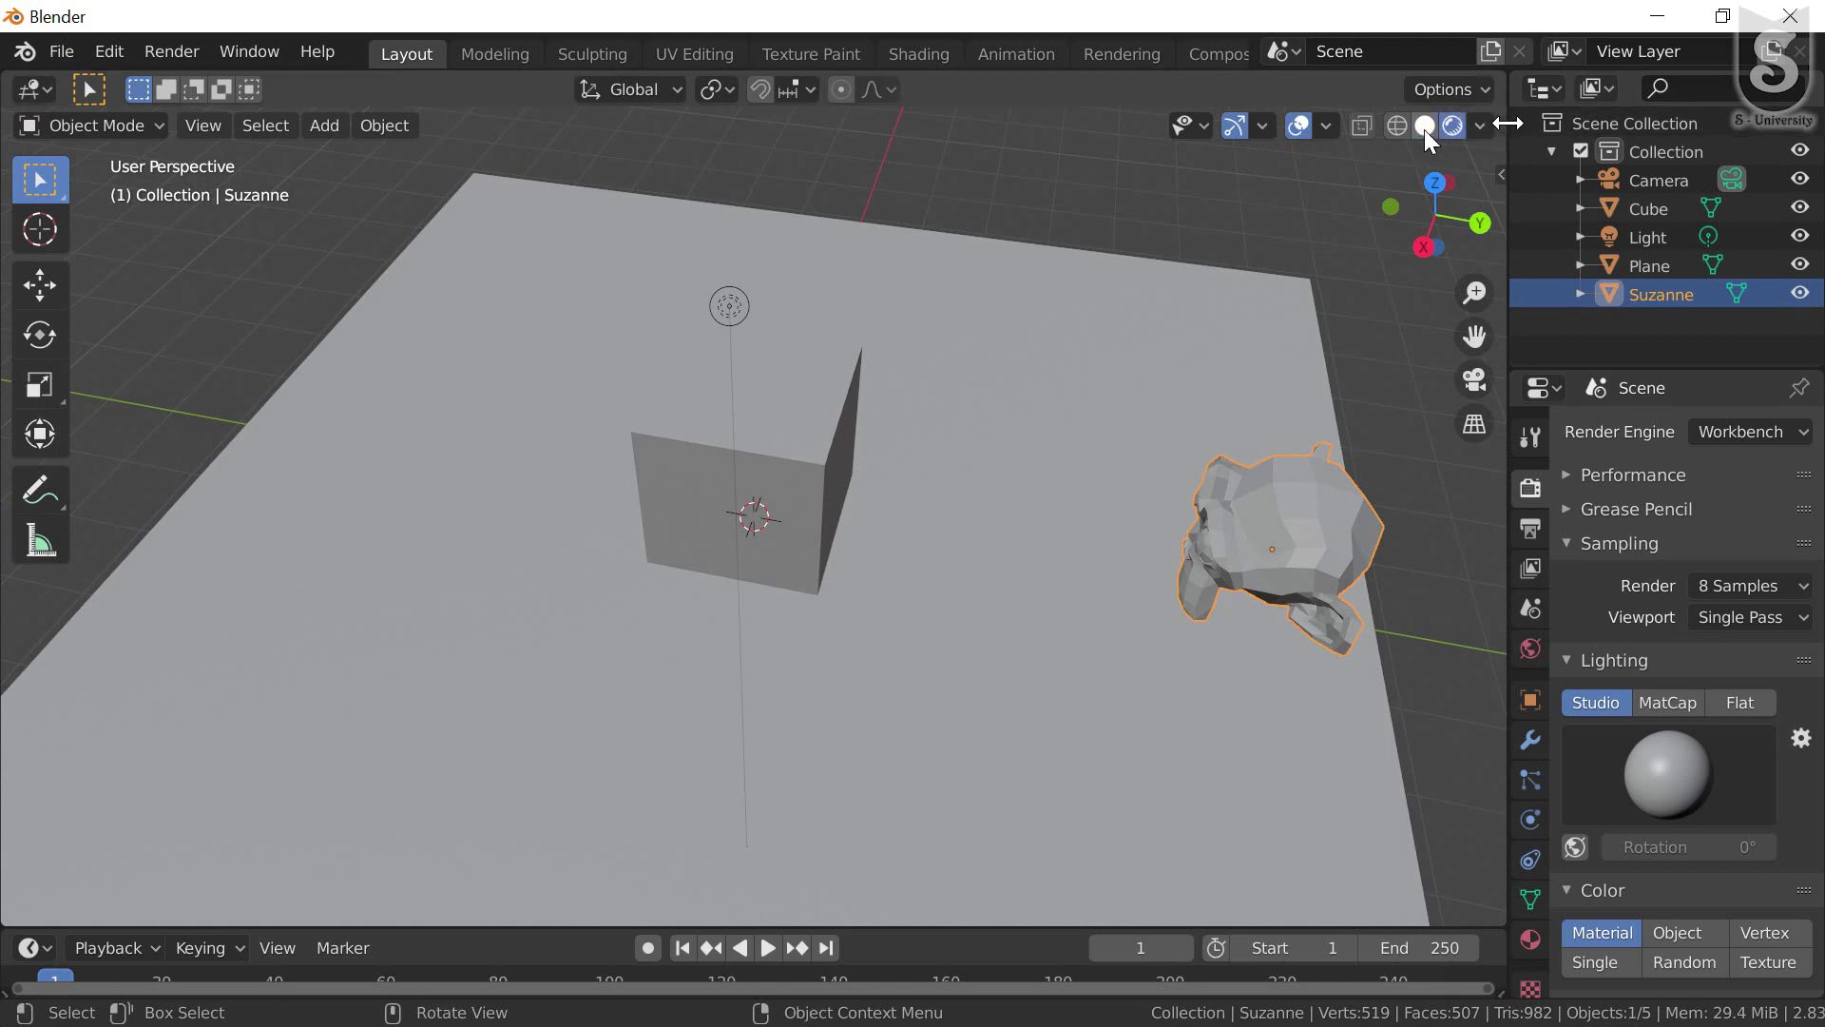
# - Switch the viewport shading lighting to MatCap and browse the available MatCap spheres
pyautogui.click(1484, 128)
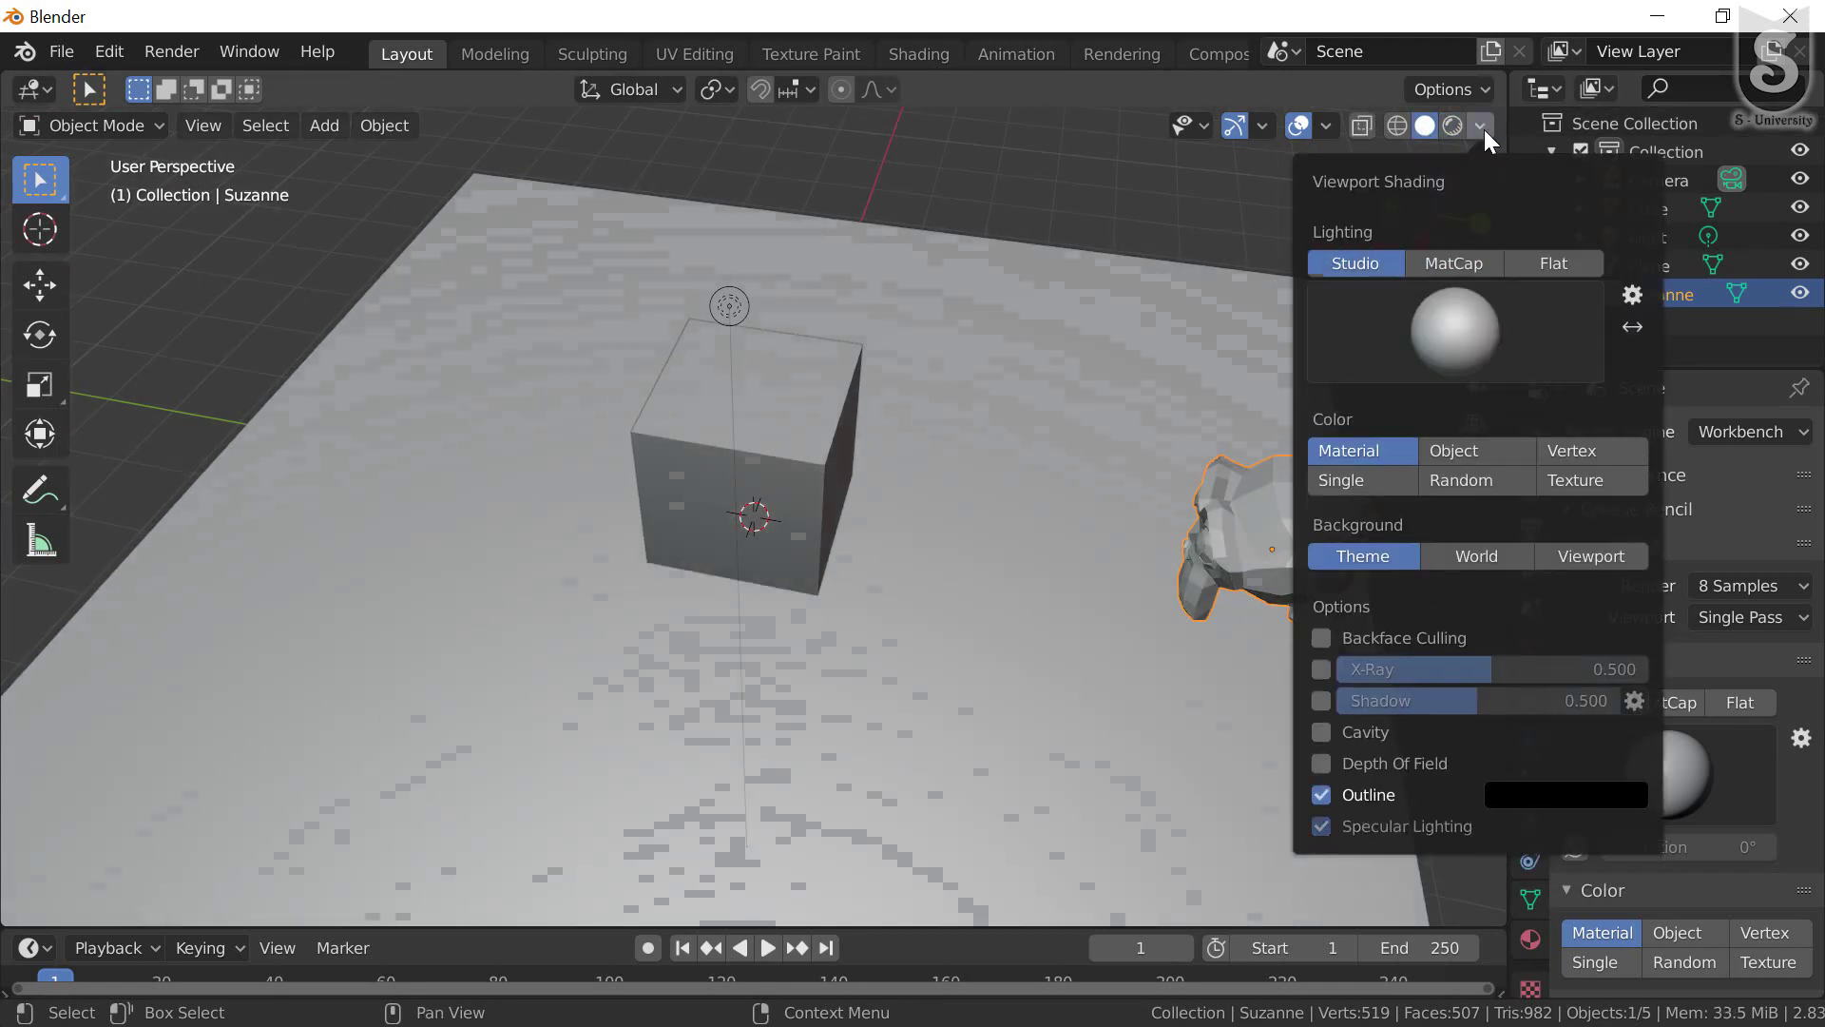
pyautogui.click(1454, 337)
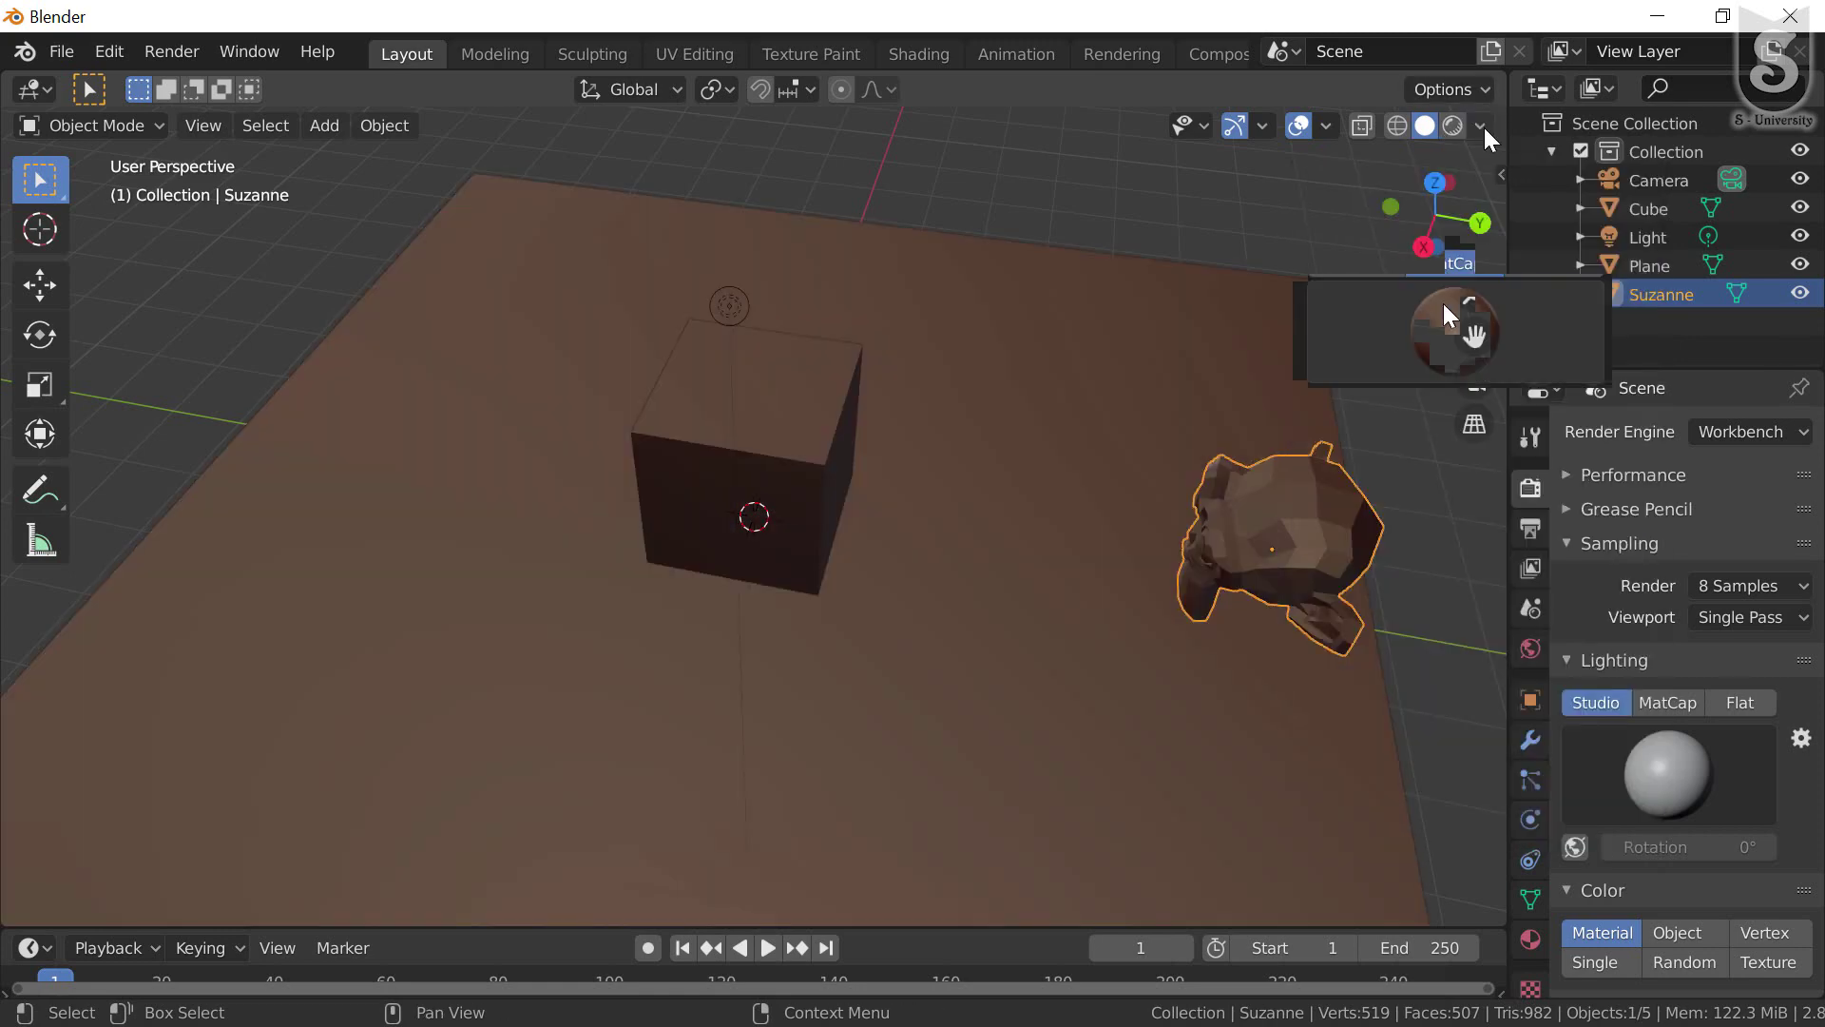
pyautogui.click(1481, 127)
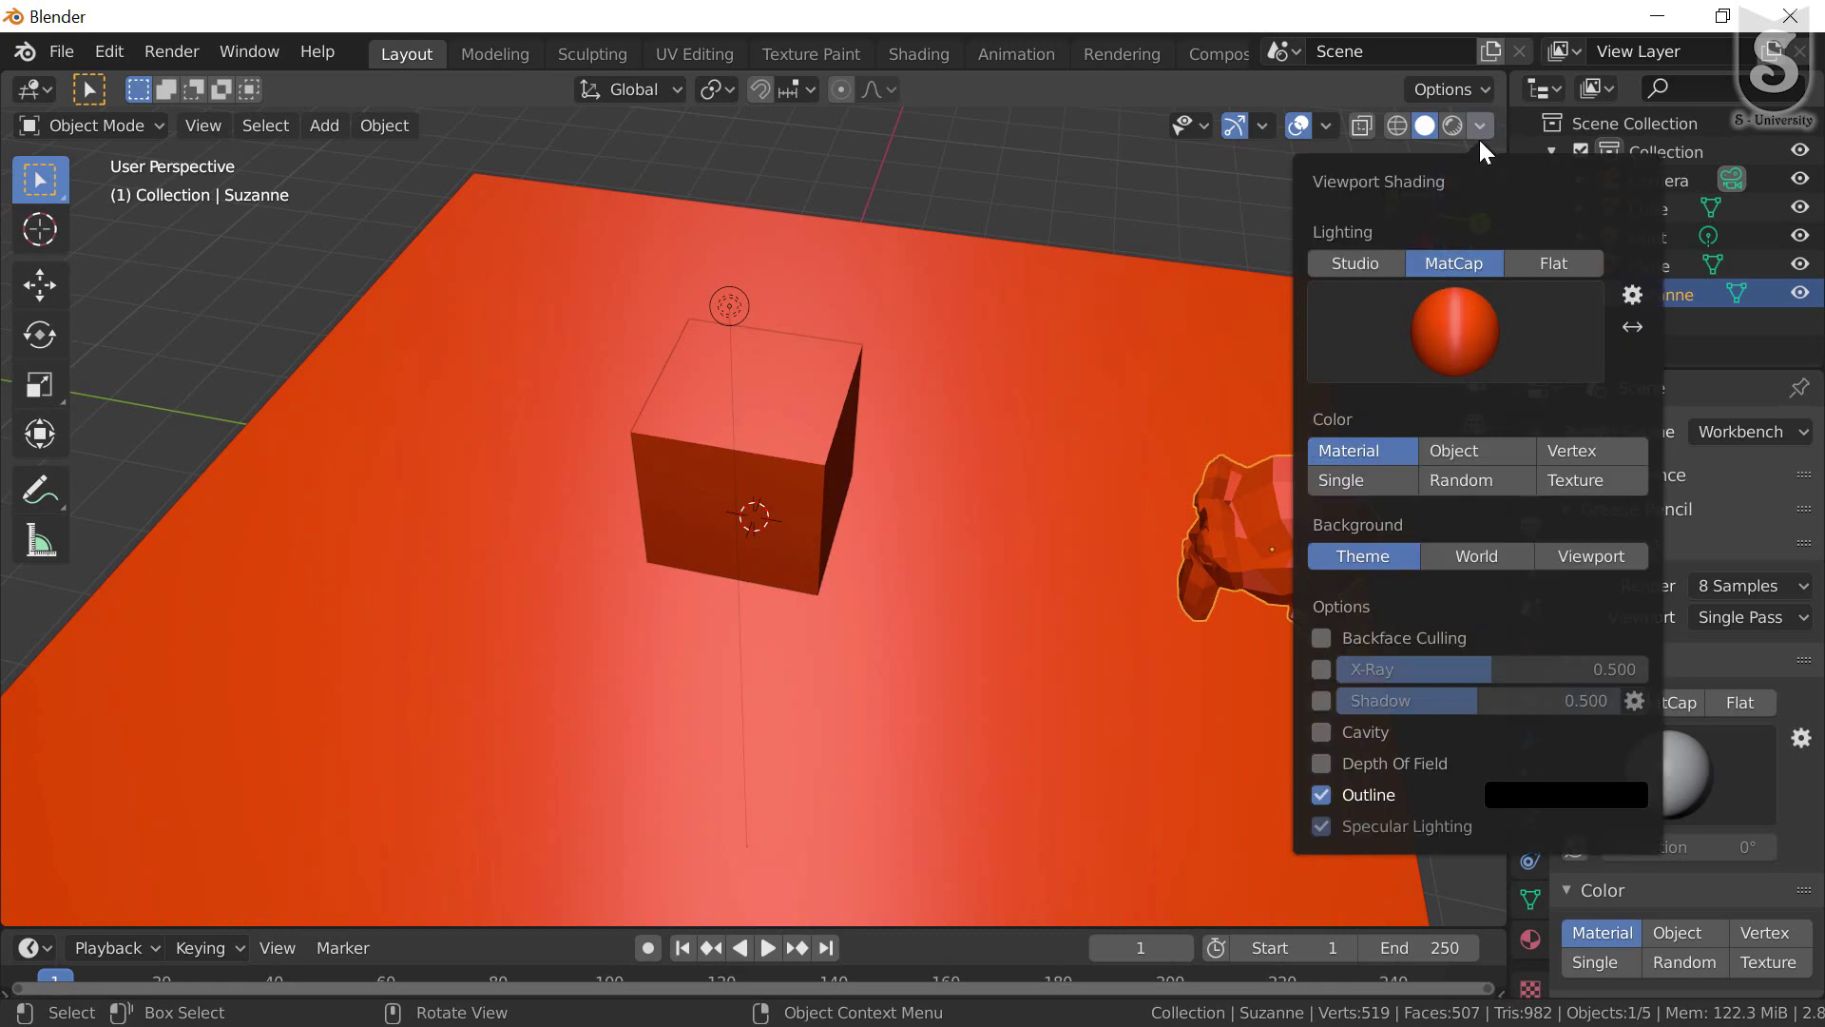
pyautogui.click(1454, 331)
pyautogui.click(993, 438)
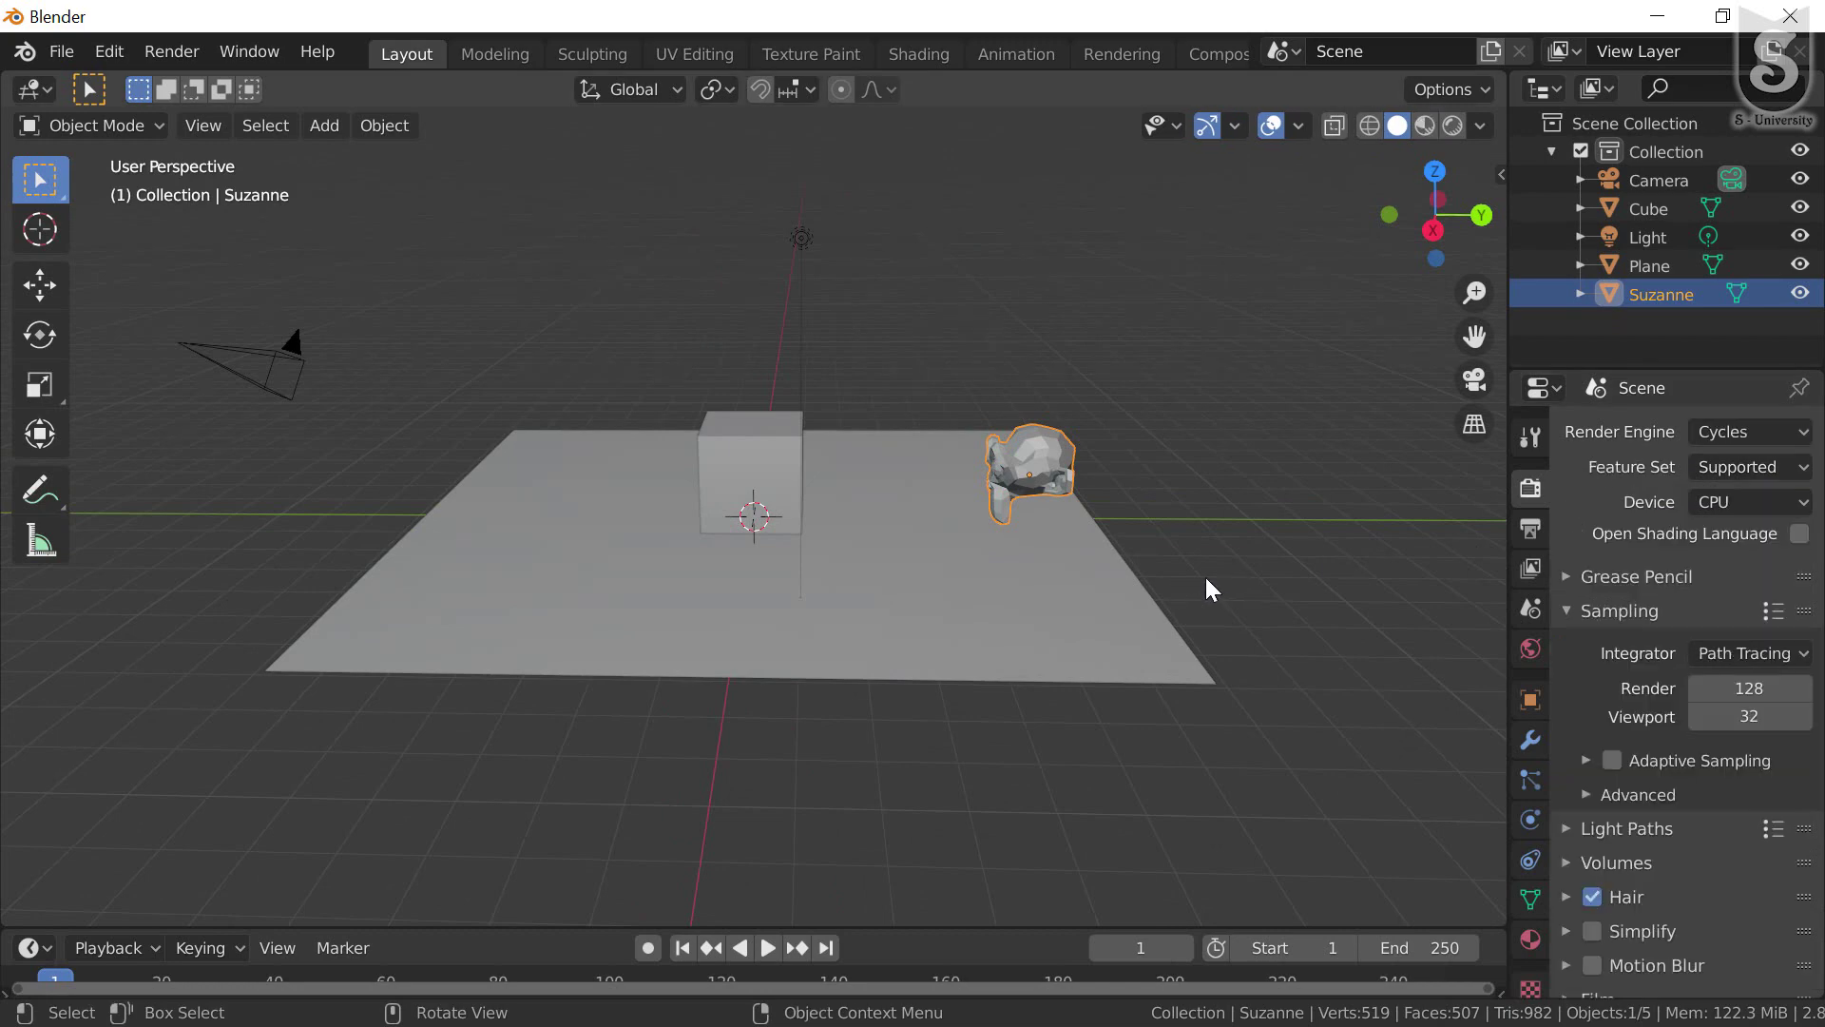
# - Switch the viewport to Rendered shading and orbit around Suzanne in the live Cycles preview
pyautogui.moveTo(1205, 578)
pyautogui.mouseDown(button='middle')
pyautogui.moveTo(1059, 562)
pyautogui.moveTo(1173, 556)
pyautogui.moveTo(1024, 544)
pyautogui.mouseUp(button='middle')
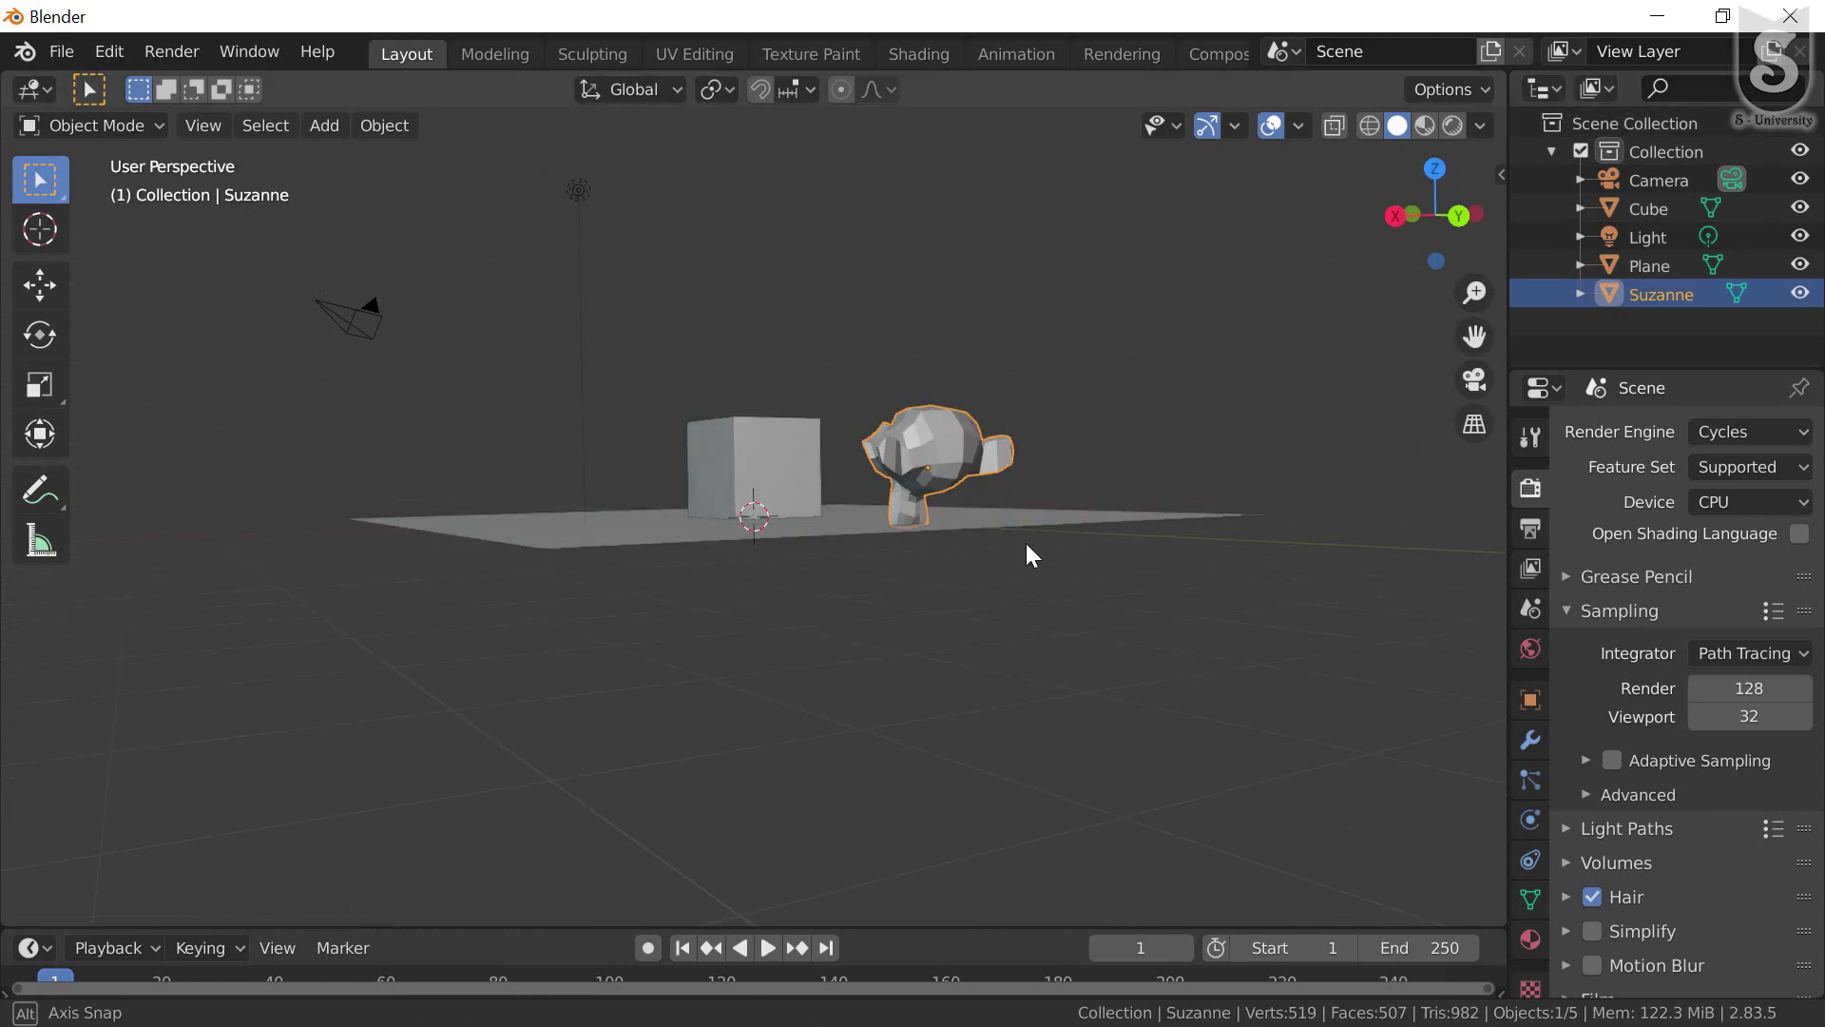
pyautogui.click(1449, 125)
pyautogui.moveTo(988, 504)
pyautogui.mouseDown(button='middle')
pyautogui.moveTo(722, 534)
pyautogui.moveTo(773, 477)
pyautogui.moveTo(706, 518)
pyautogui.moveTo(750, 506)
pyautogui.moveTo(652, 408)
pyautogui.moveTo(848, 409)
pyautogui.moveTo(812, 362)
pyautogui.moveTo(821, 432)
pyautogui.mouseUp(button='middle')
pyautogui.scroll(4, 774, 488)
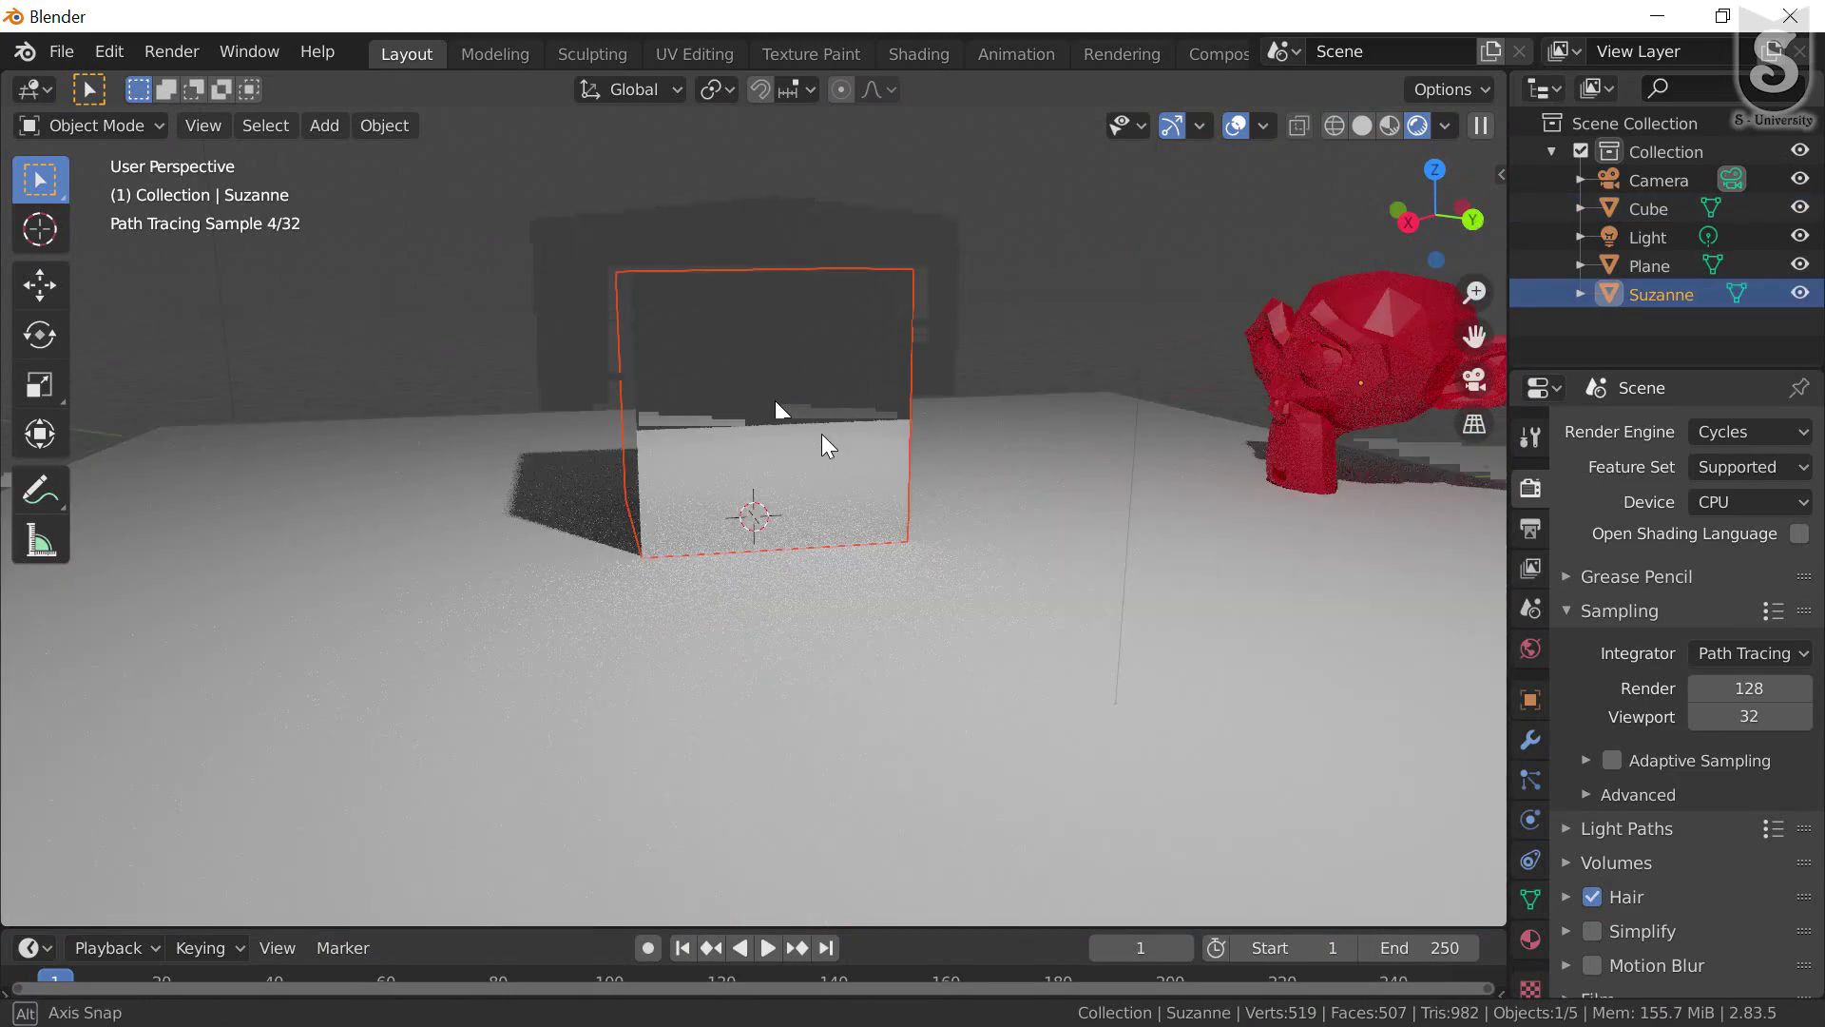
# - Move the cube straight up along Z by about 1 m
pyautogui.click(821, 434)
pyautogui.press('g')
pyautogui.press('Escape')
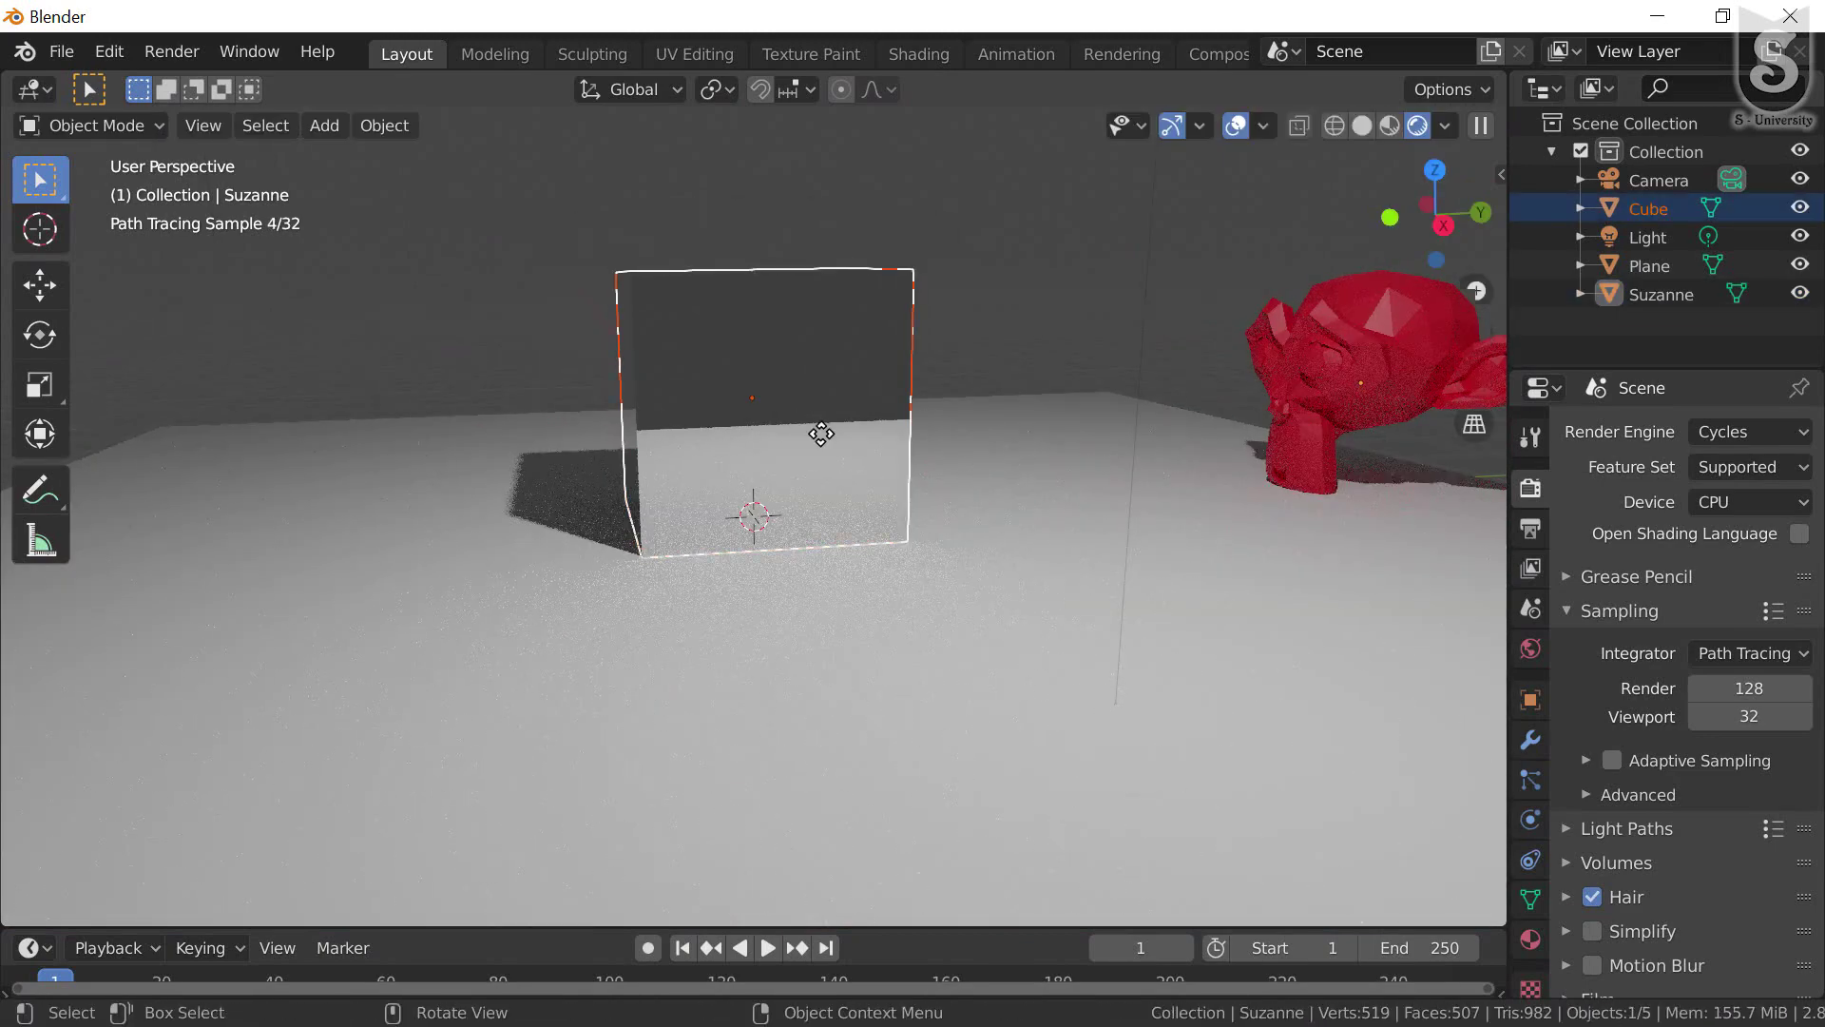
pyautogui.press('g')
pyautogui.press('z')
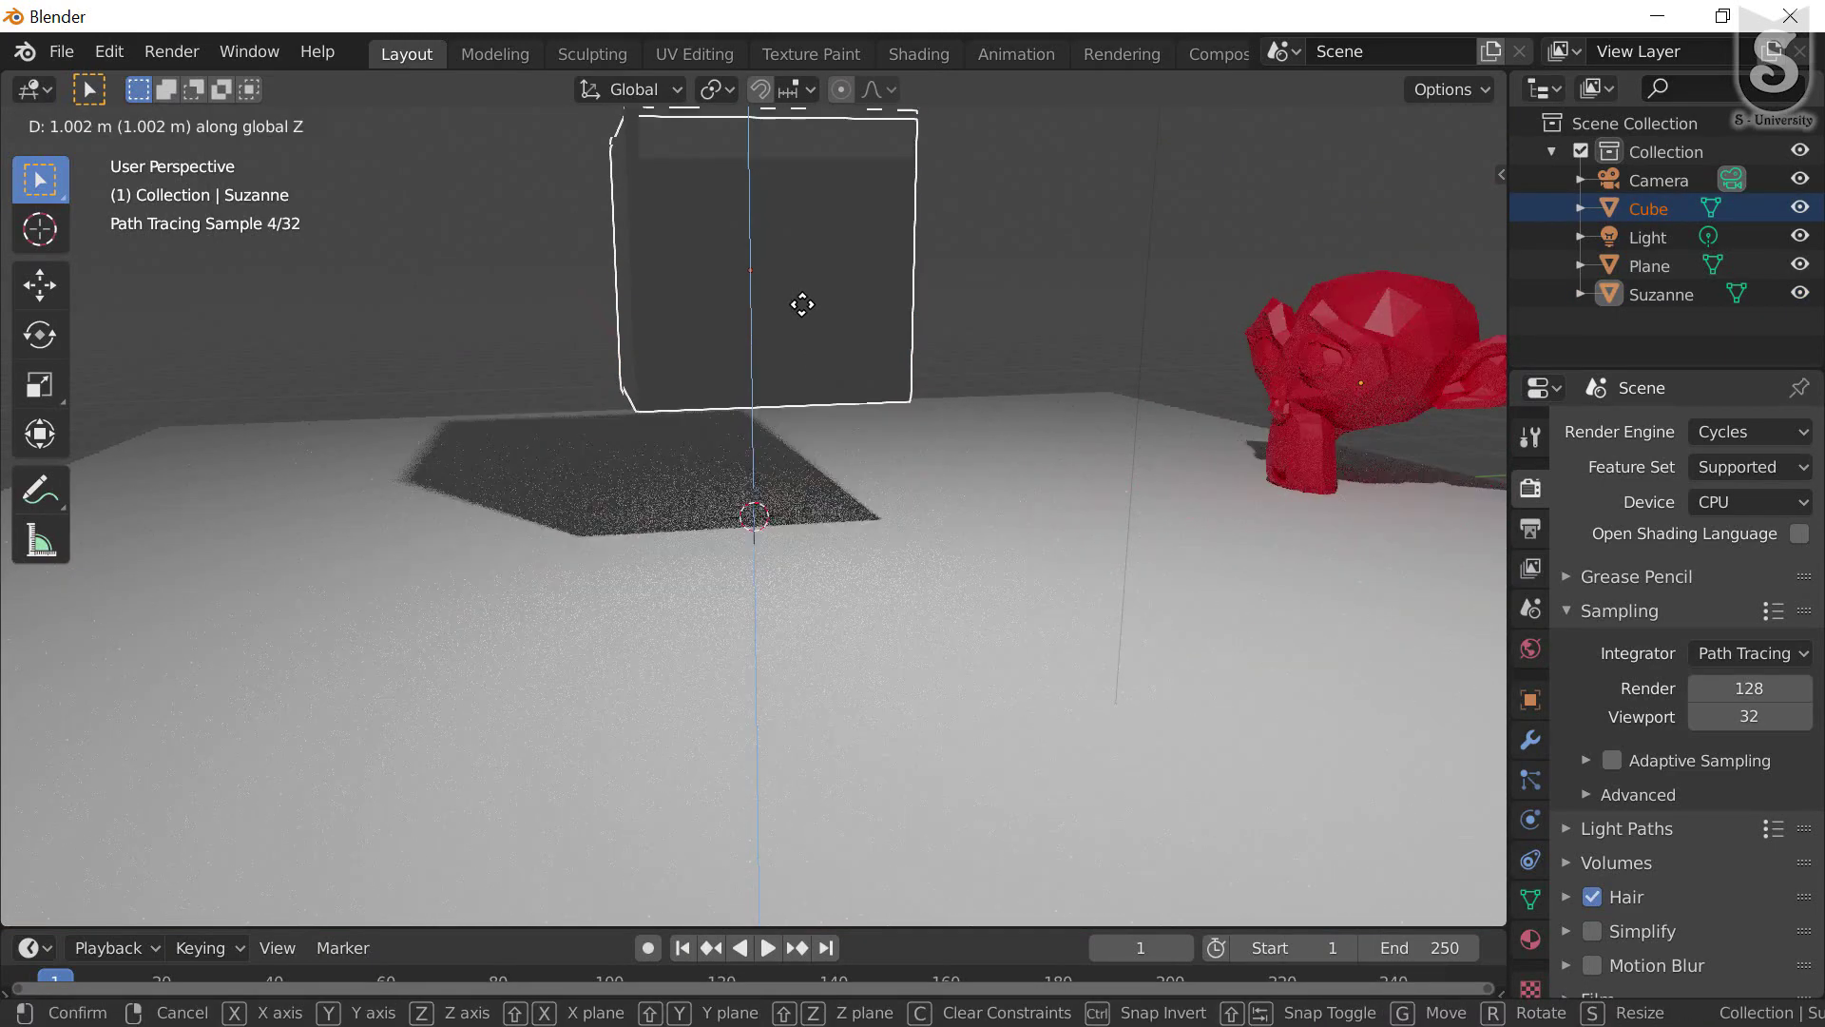
pyautogui.click(802, 304)
# - Orbit and zoom around the raised cube and Suzanne to inspect the shadows
pyautogui.moveTo(716, 494)
pyautogui.mouseDown(button='middle')
pyautogui.moveTo(732, 420)
pyautogui.moveTo(716, 494)
pyautogui.moveTo(897, 430)
pyautogui.moveTo(772, 464)
pyautogui.moveTo(840, 389)
pyautogui.moveTo(921, 567)
pyautogui.moveTo(844, 399)
pyautogui.moveTo(868, 552)
pyautogui.mouseUp(button='middle')
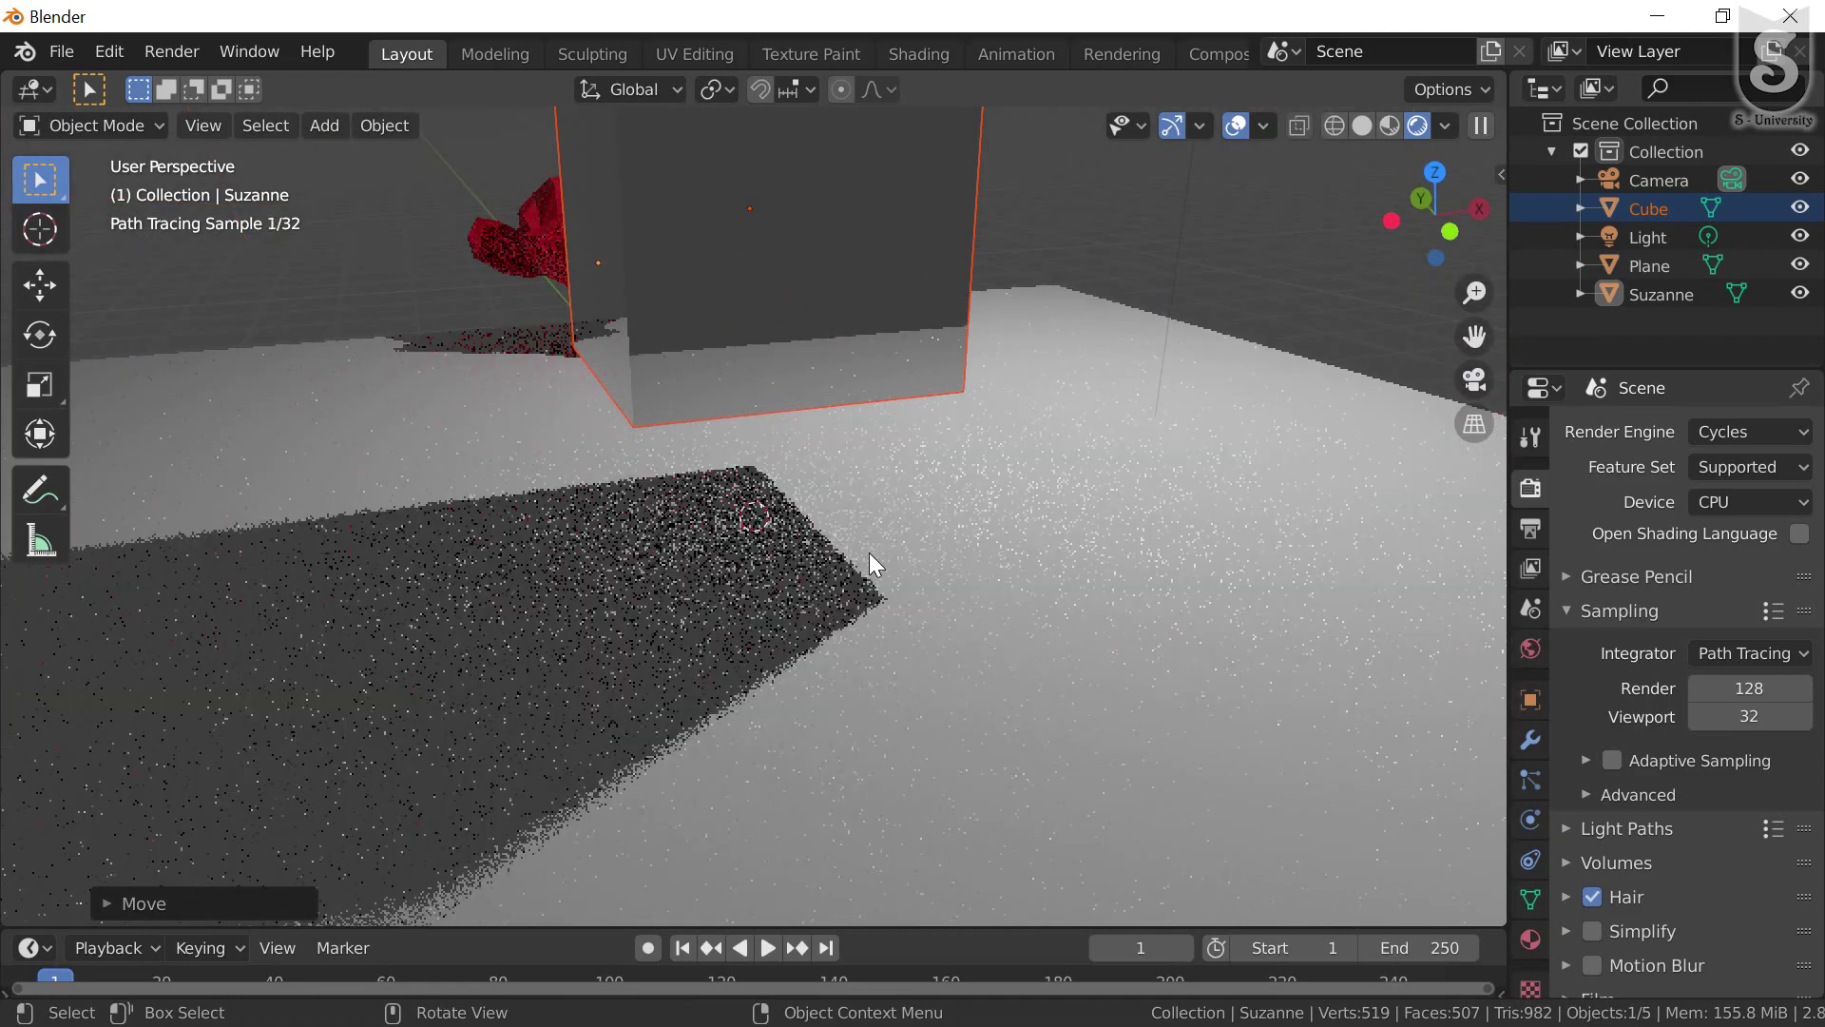
pyautogui.scroll(-2, 705, 505)
pyautogui.scroll(-3, 705, 505)
pyautogui.scroll(-2, 708, 518)
pyautogui.moveTo(718, 530)
pyautogui.mouseDown(button='middle')
pyautogui.moveTo(867, 517)
pyautogui.moveTo(766, 538)
pyautogui.moveTo(852, 516)
pyautogui.moveTo(818, 481)
pyautogui.moveTo(824, 521)
pyautogui.moveTo(830, 490)
pyautogui.moveTo(755, 473)
pyautogui.moveTo(749, 494)
pyautogui.moveTo(808, 474)
pyautogui.moveTo(884, 482)
pyautogui.moveTo(836, 436)
pyautogui.moveTo(842, 551)
pyautogui.moveTo(618, 513)
pyautogui.moveTo(637, 641)
pyautogui.mouseUp(button='middle')
pyautogui.scroll(2, 633, 652)
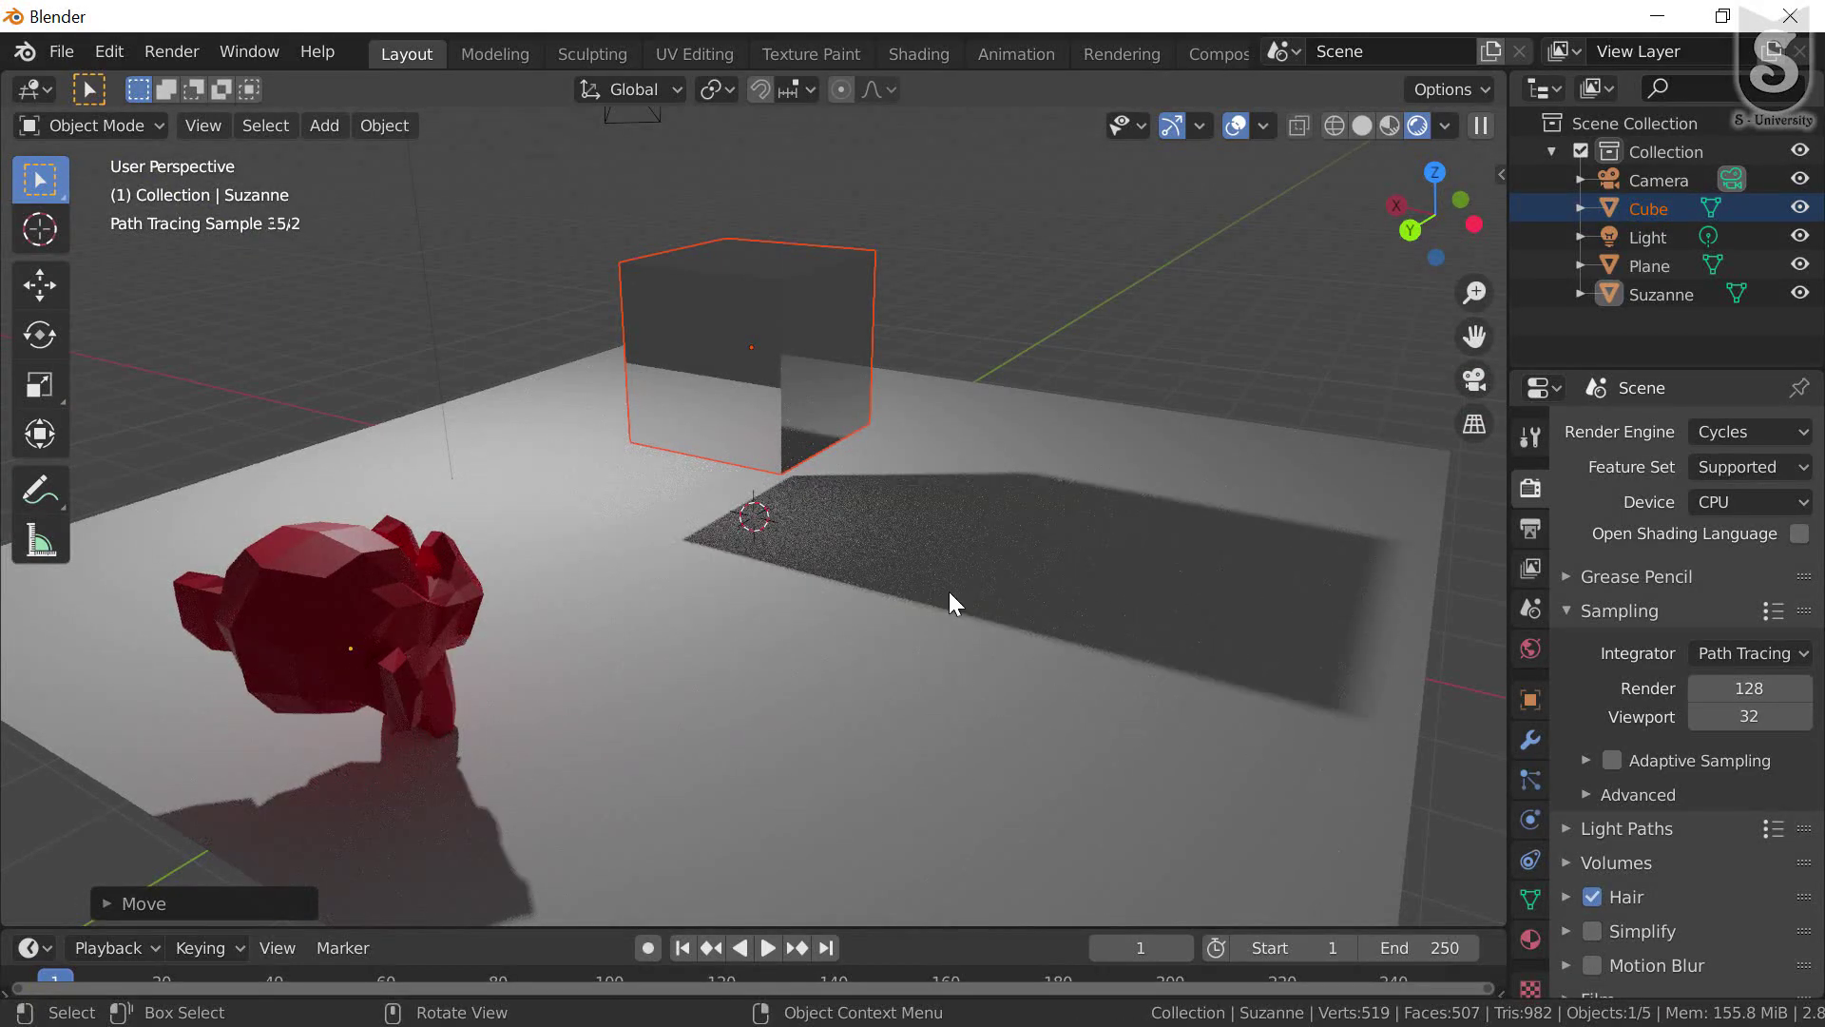
pyautogui.moveTo(631, 597)
pyautogui.mouseDown(button='middle')
pyautogui.moveTo(722, 562)
pyautogui.moveTo(815, 639)
pyautogui.moveTo(729, 603)
pyautogui.moveTo(767, 513)
pyautogui.moveTo(761, 574)
pyautogui.moveTo(785, 557)
pyautogui.mouseUp(button='middle')
pyautogui.scroll(-5, 785, 557)
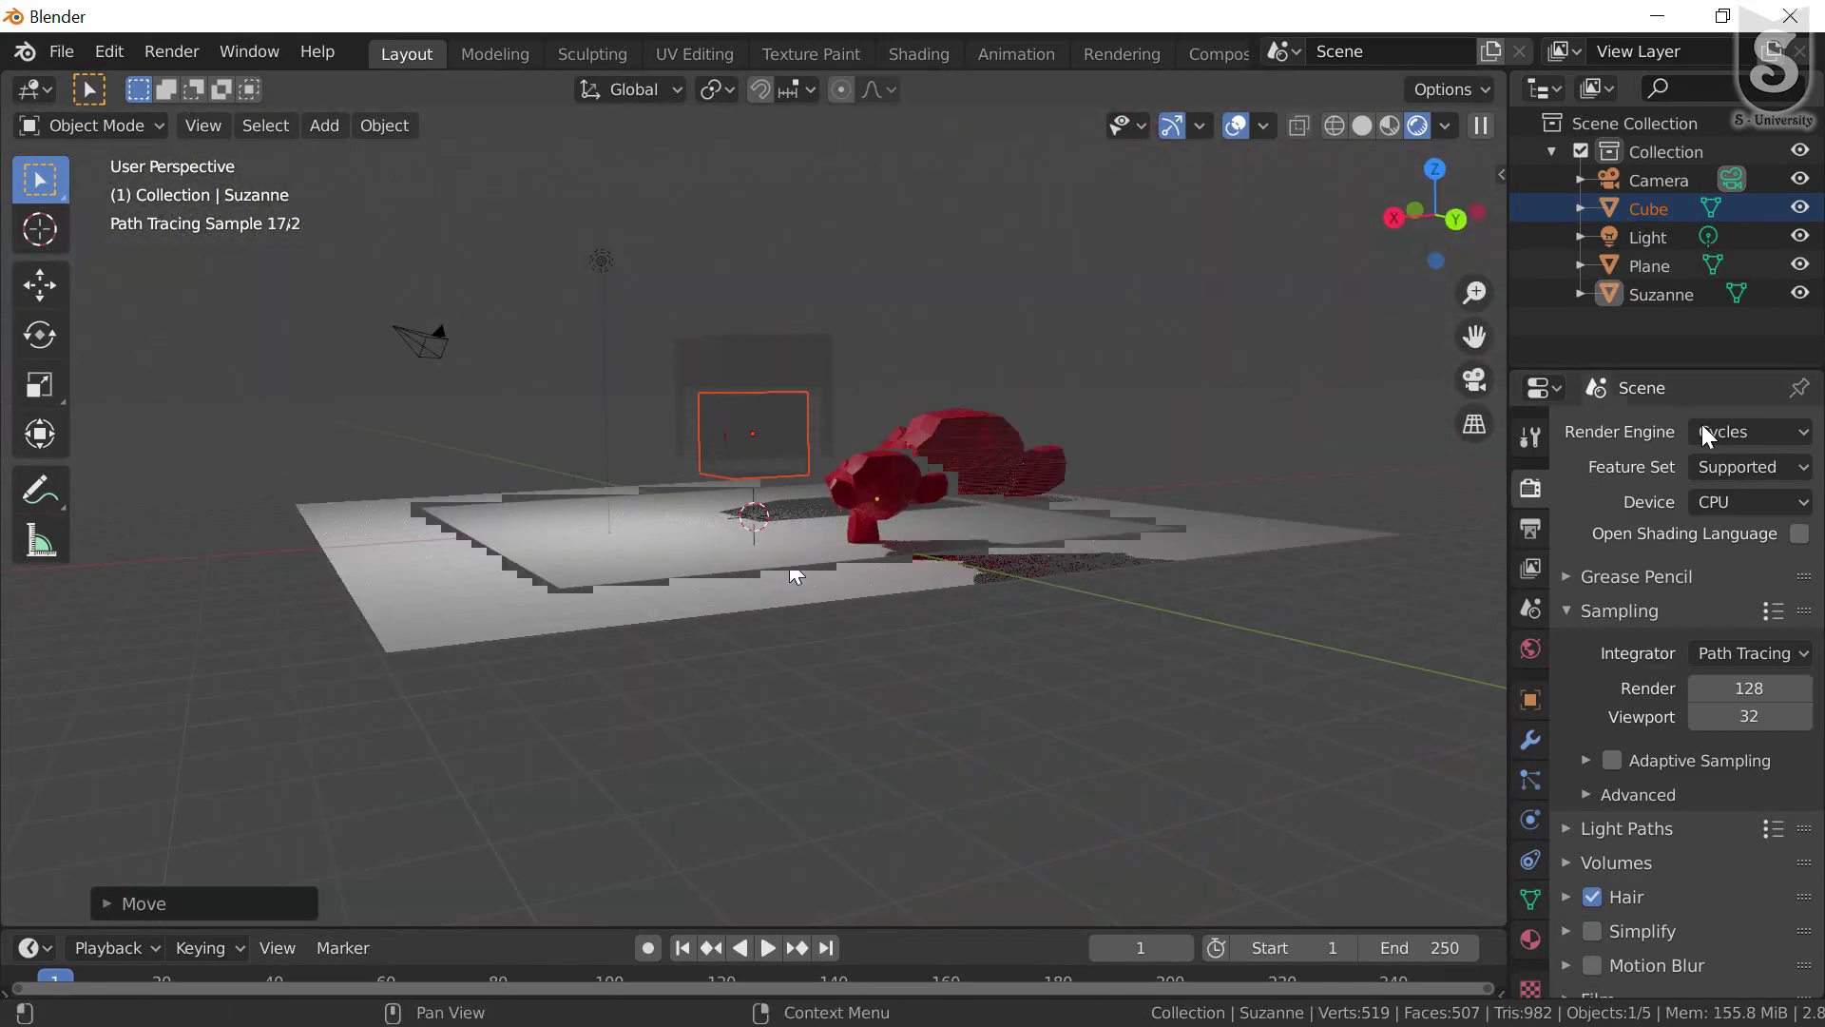
# - Show the Render Engine choices: Eevee, Workbench and Cycles
pyautogui.click(1749, 431)
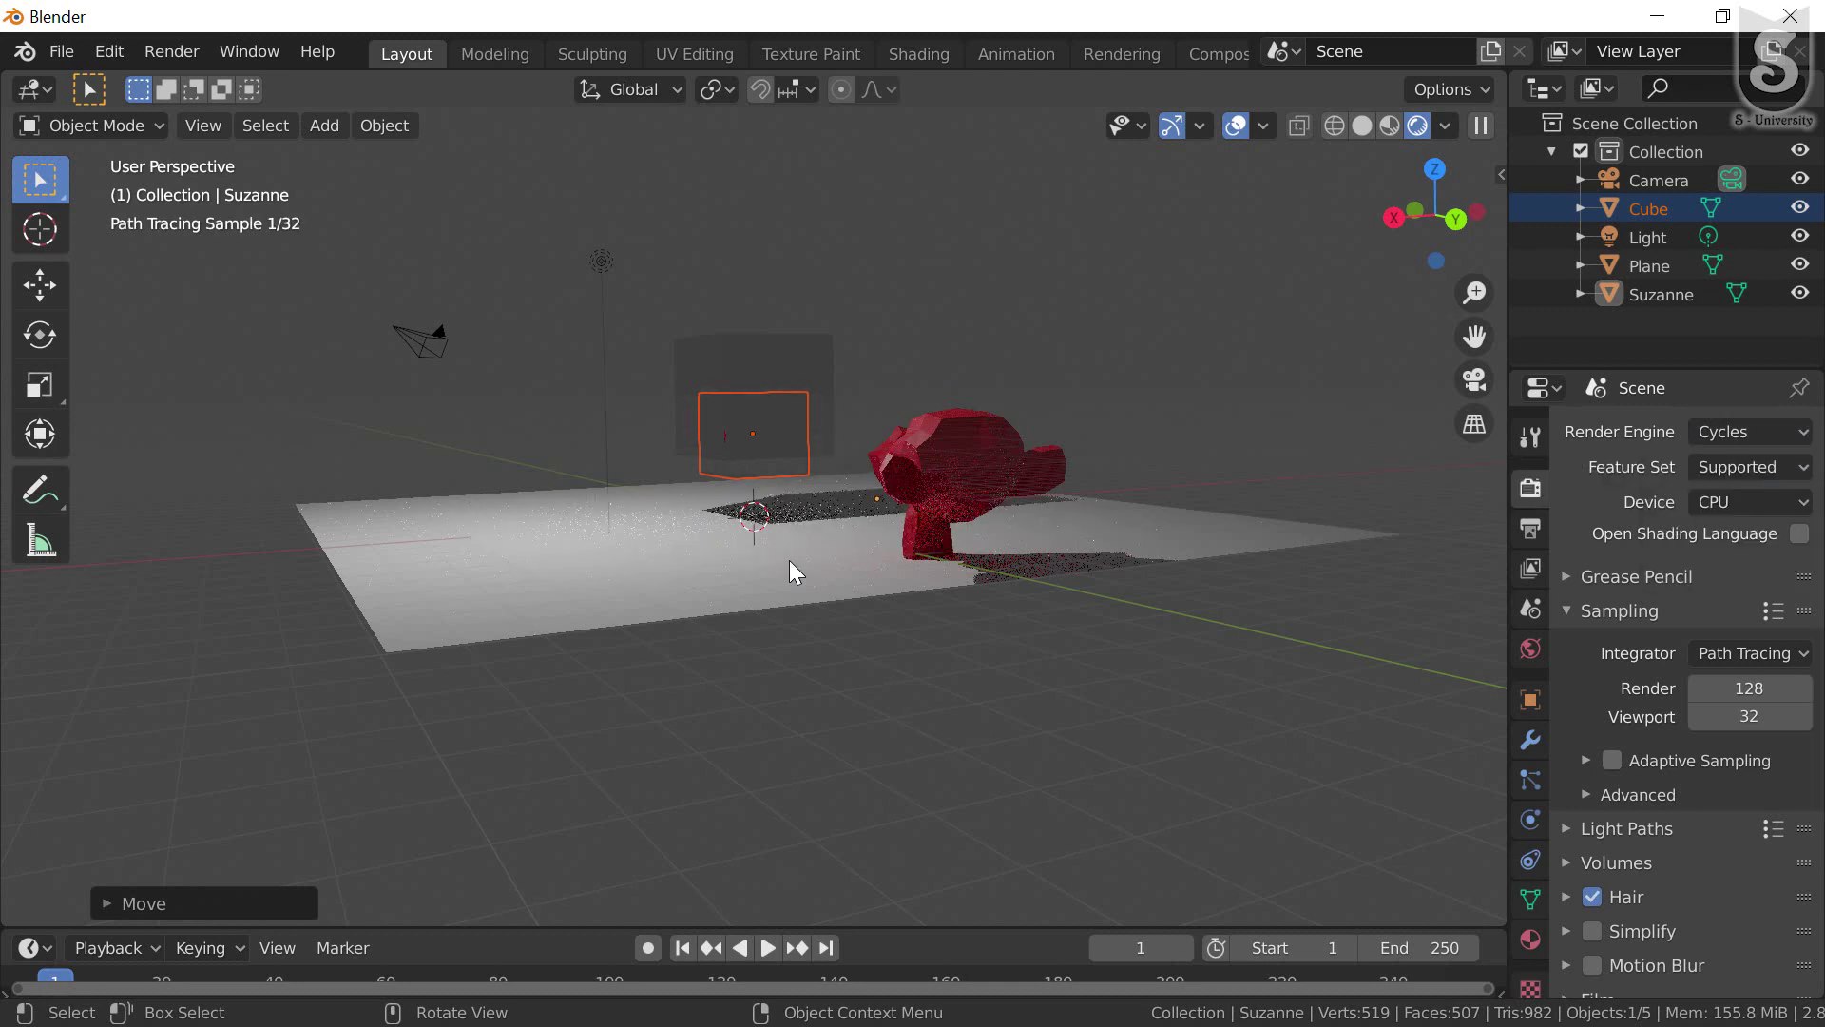
pyautogui.scroll(-2, 794, 571)
pyautogui.click(1749, 431)
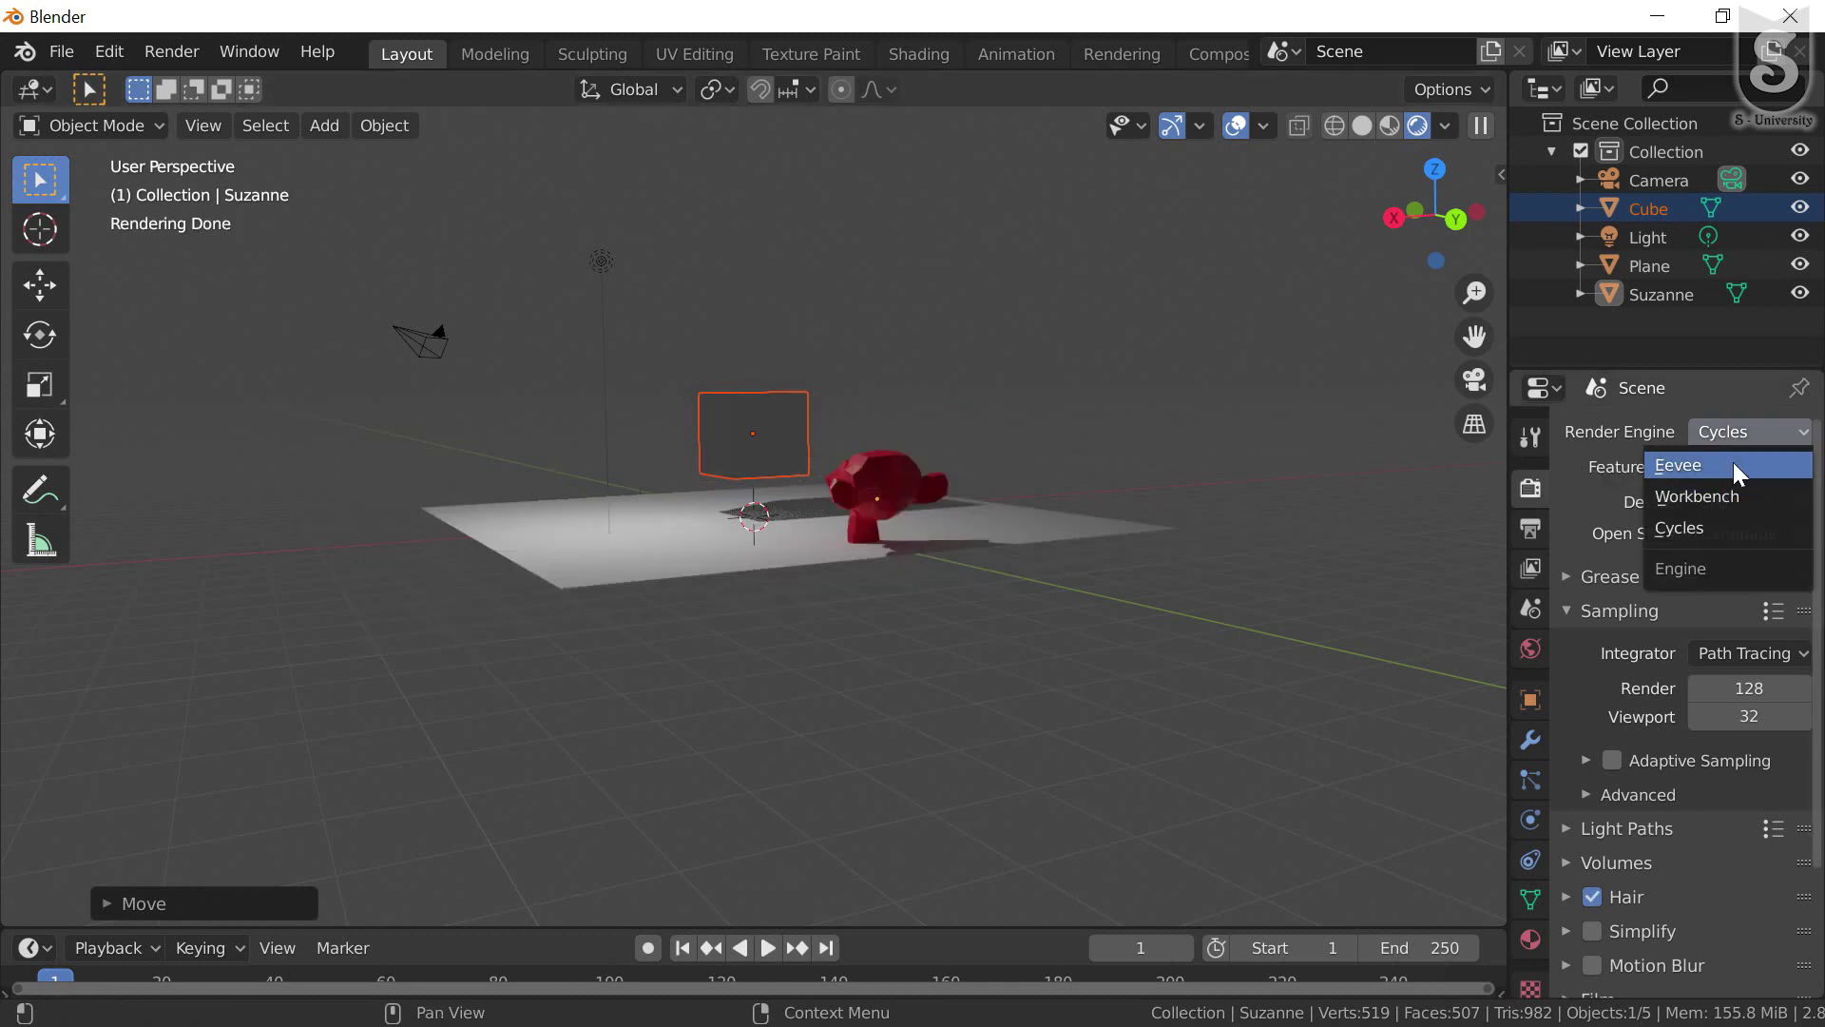